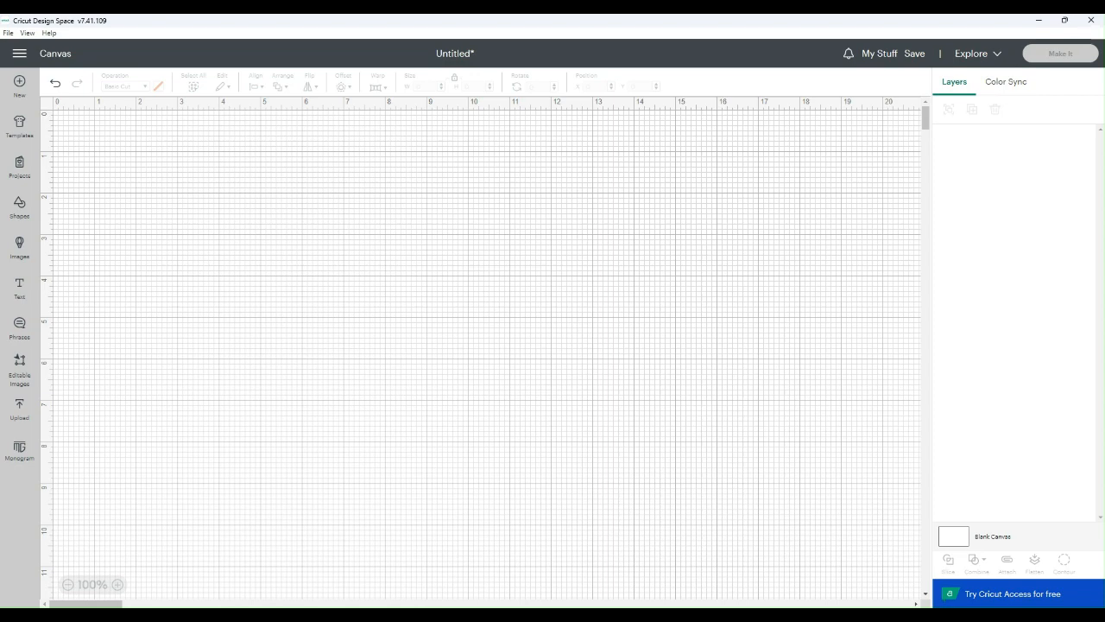
Step: Add a text object reading PHYSICS to the canvas
left_click(19, 290)
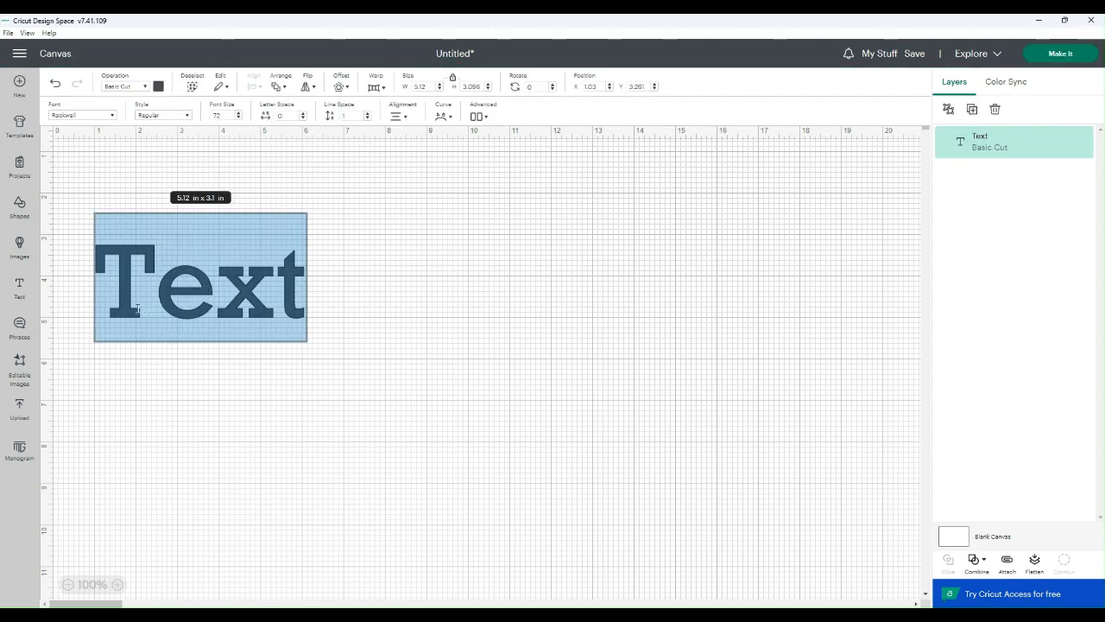
type("PH")
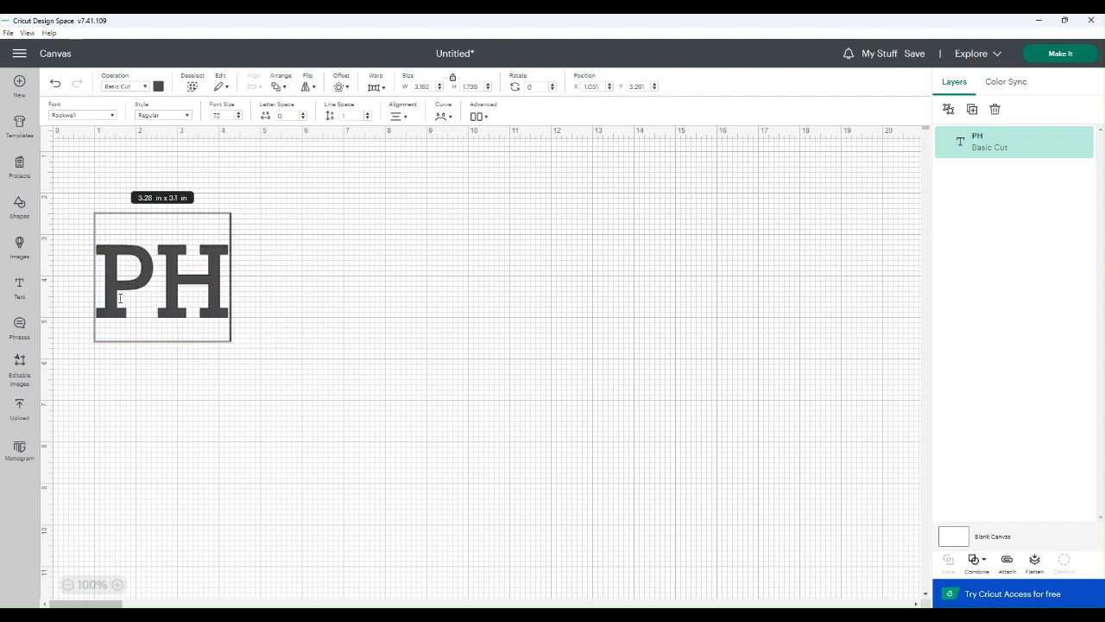
type("YSICS")
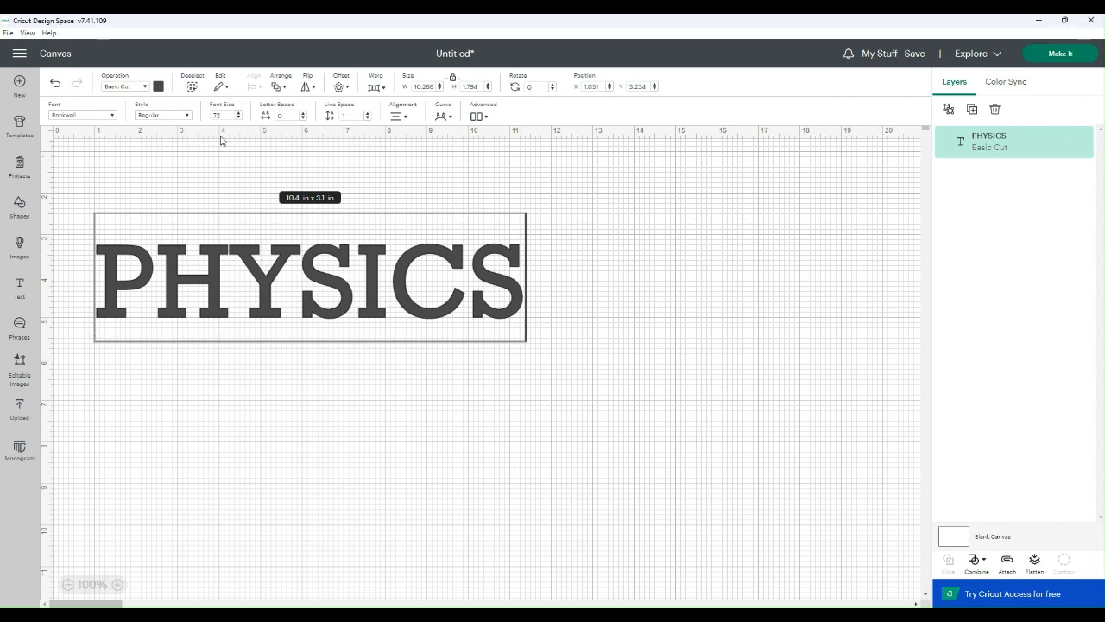
Step: Search the system fonts for RS02 and apply the RS02-AW-Atletico font to the PHYSICS text
left_click(112, 116)
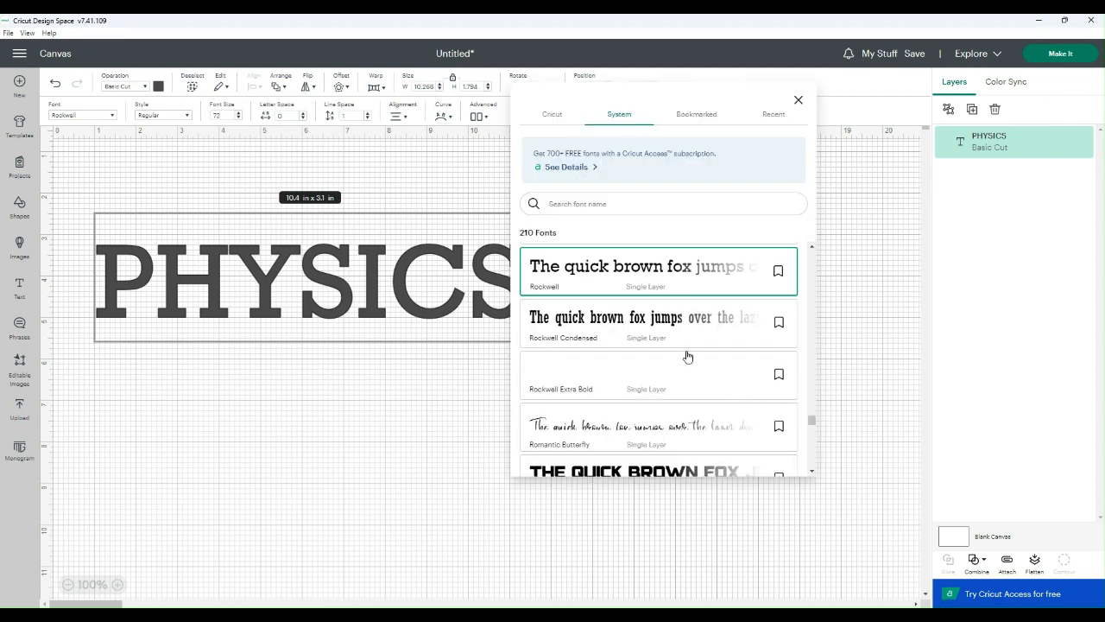
scroll(687, 355, "down", 3)
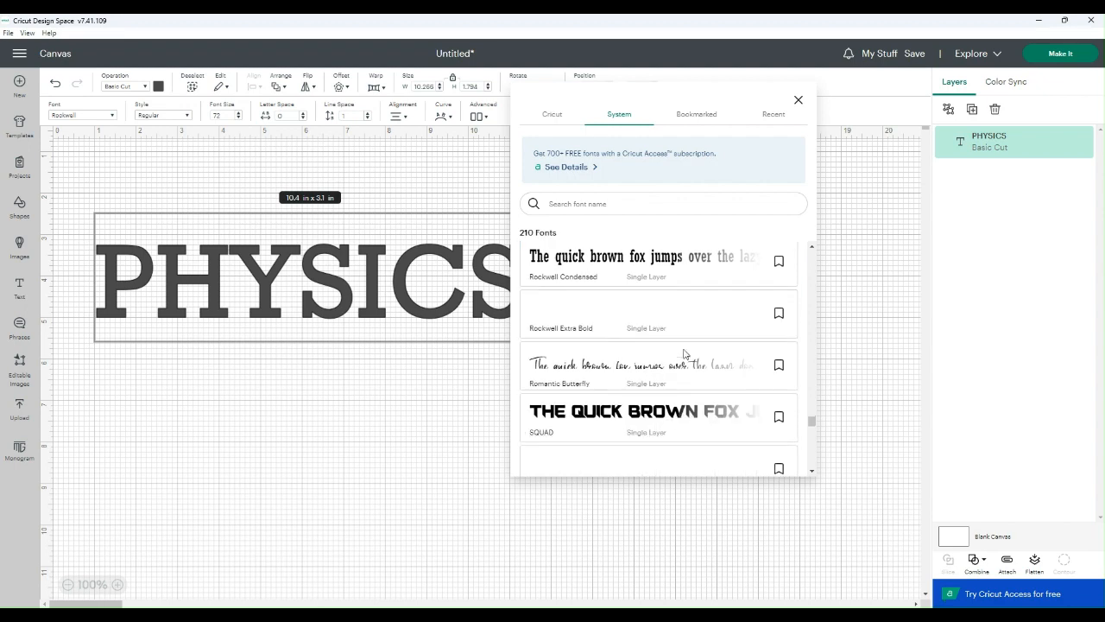
scroll(632, 346, "up", 3)
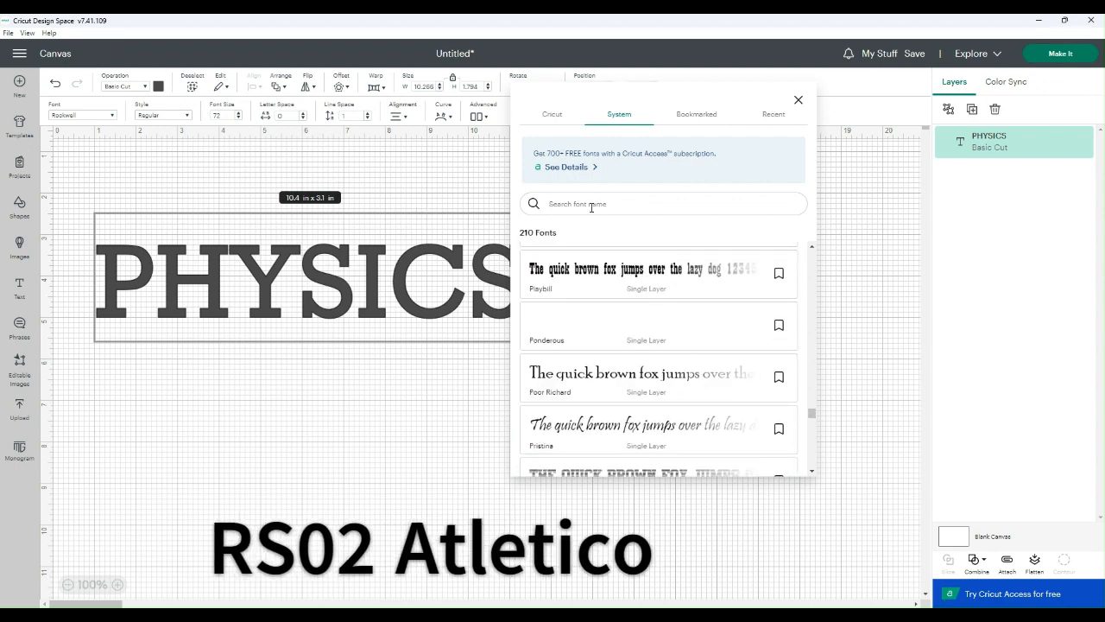
type("RS02")
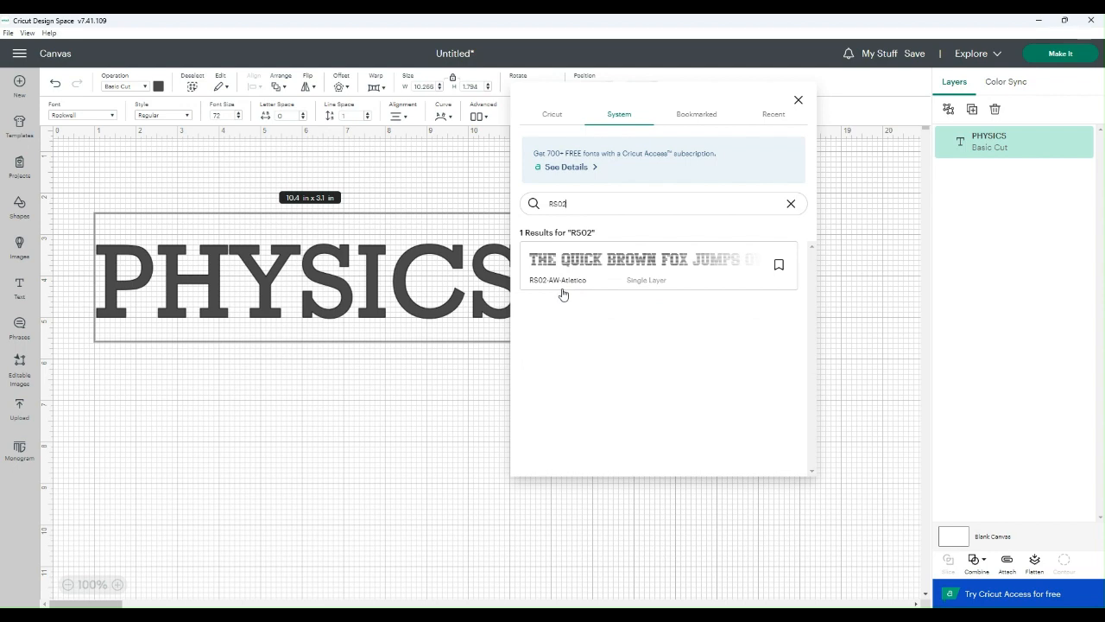
left_click(618, 264)
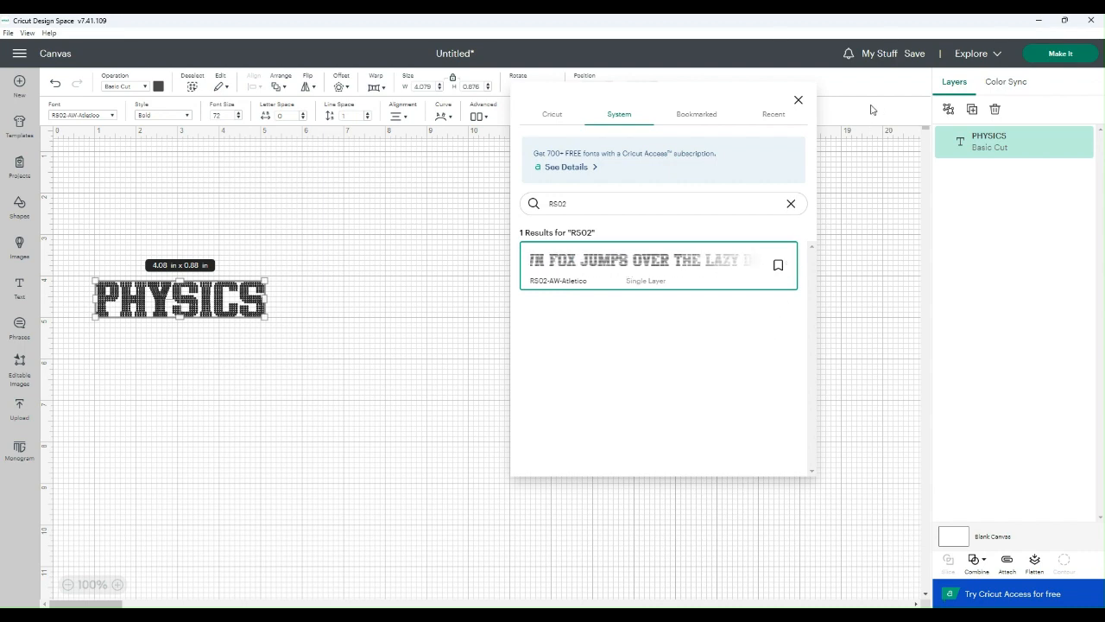
left_click(797, 100)
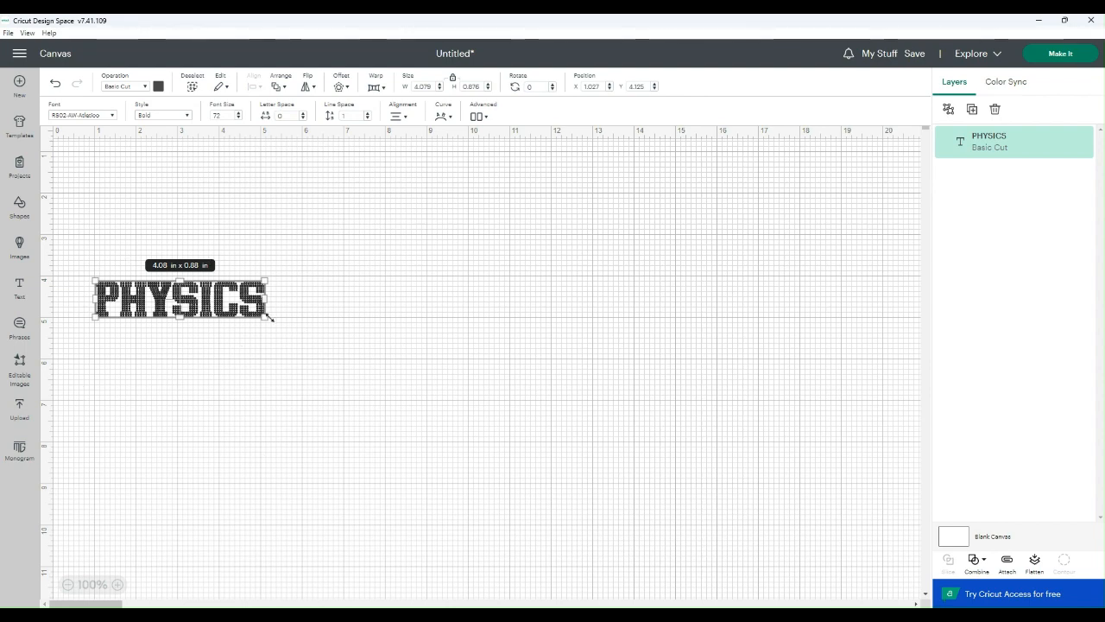
Step: Enlarge the PHYSICS text by setting its font size to 241, and deselect it
left_click_drag(265, 316, 528, 521)
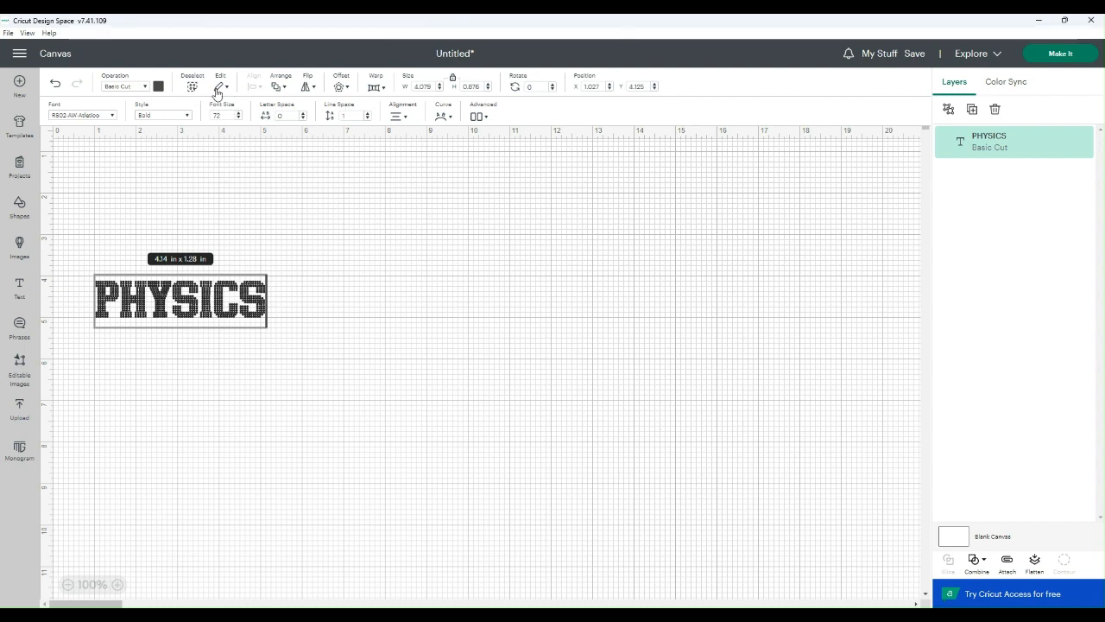
left_click(210, 116)
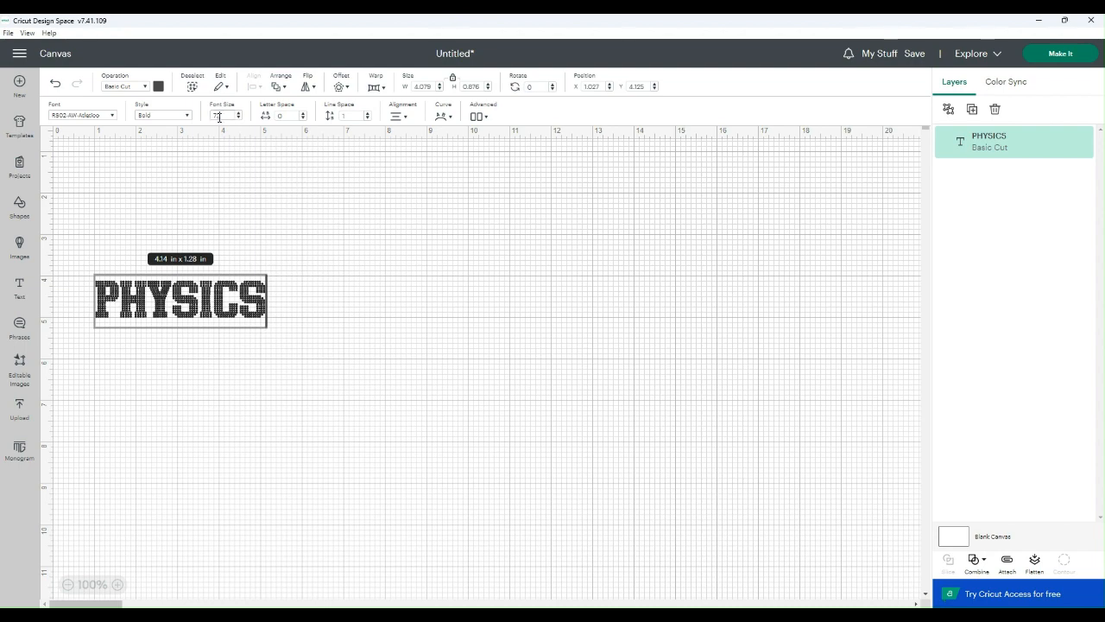
type("241")
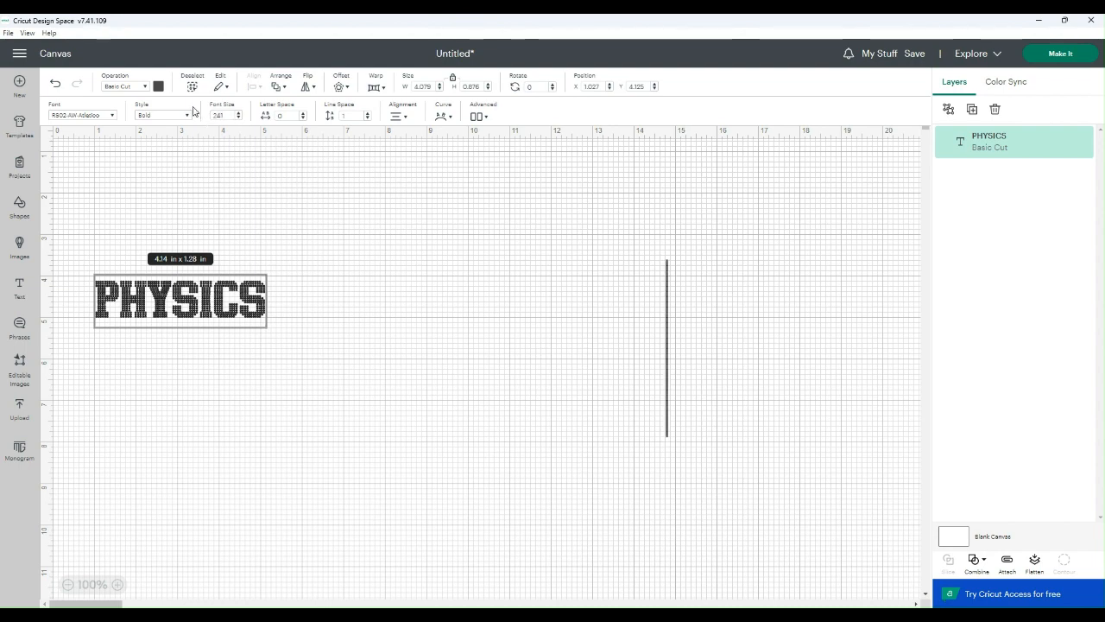
key("Return")
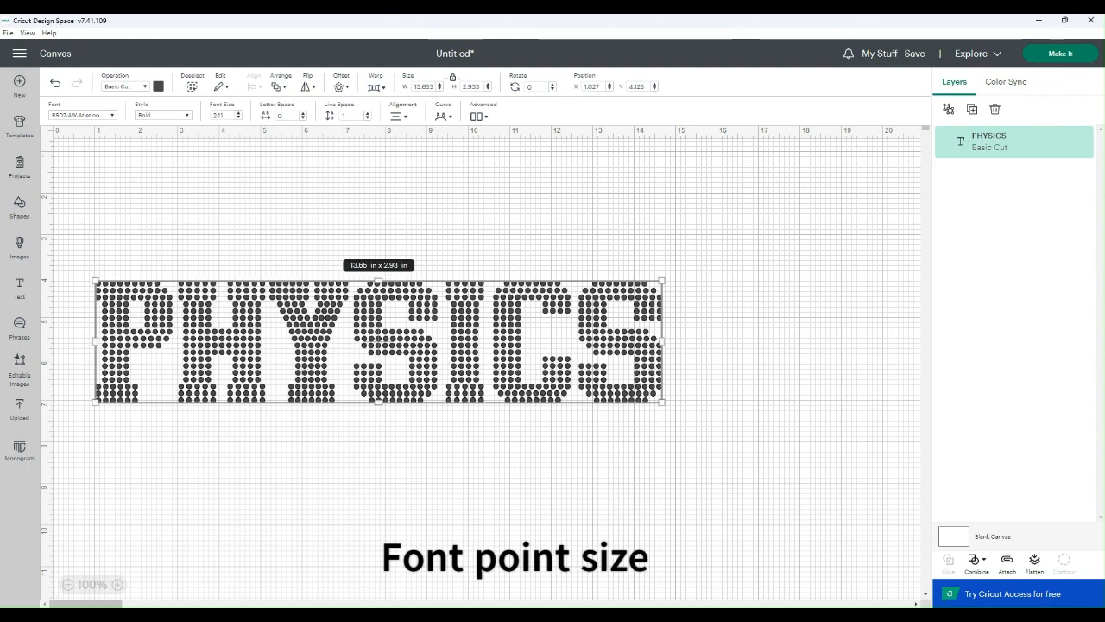
left_click(301, 466)
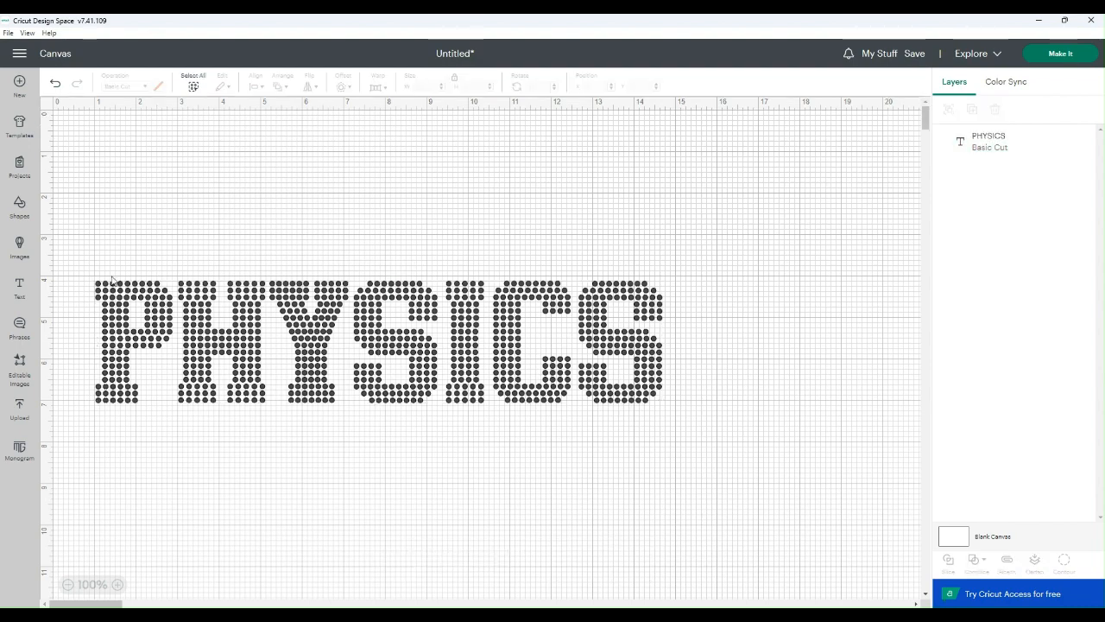
Step: Insert a circle shape and set its width to 0.123 in with proportions locked
left_click(38, 212)
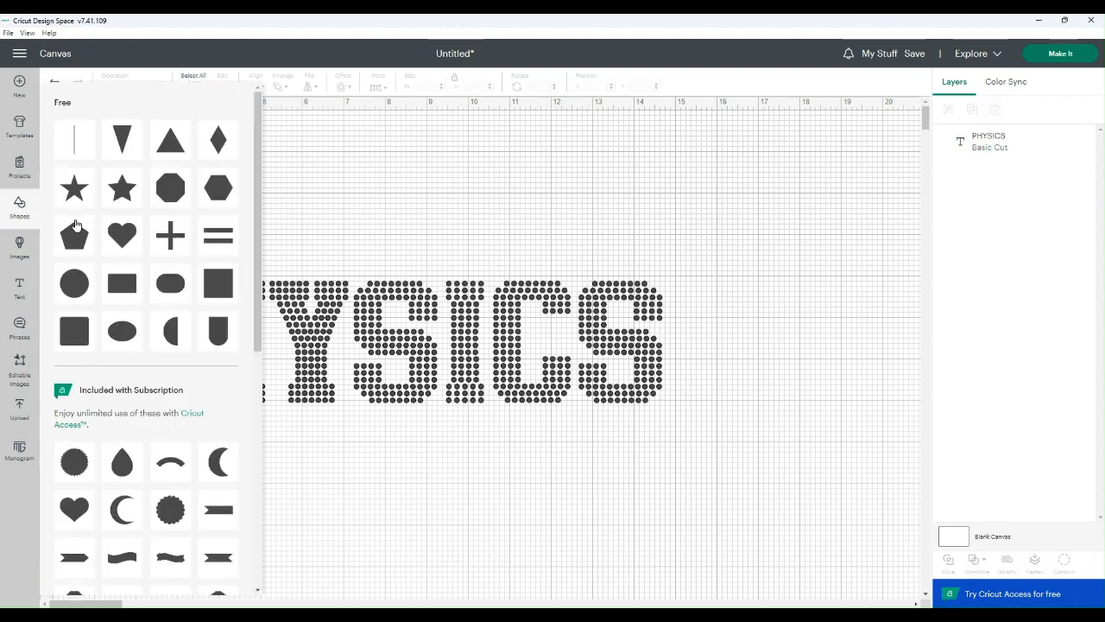
left_click(86, 285)
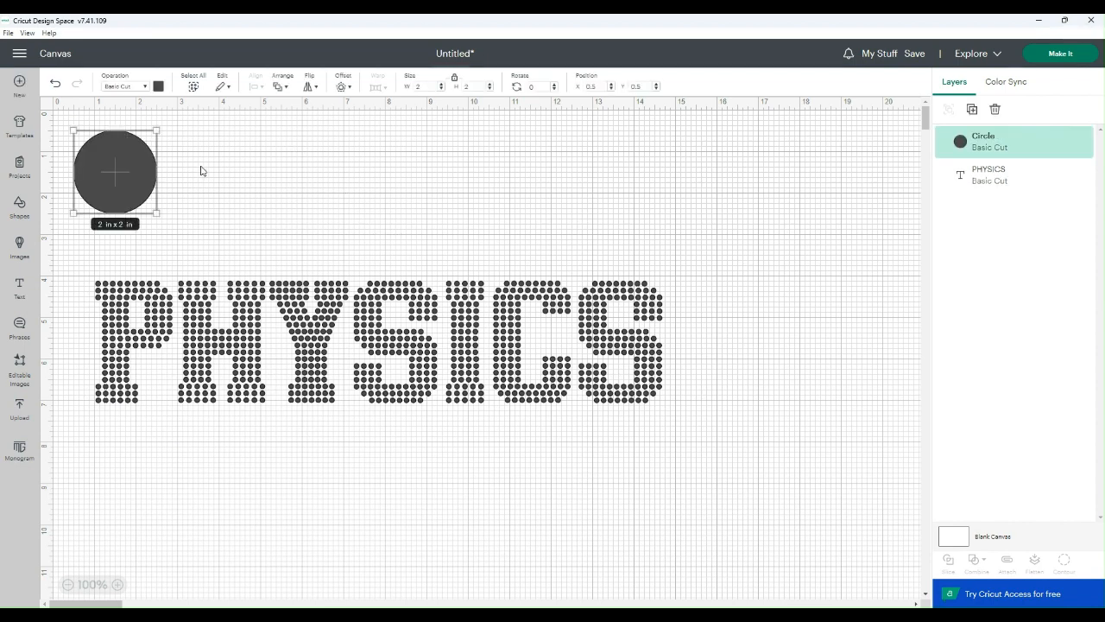
left_click_drag(422, 88, 412, 89)
type("0.123")
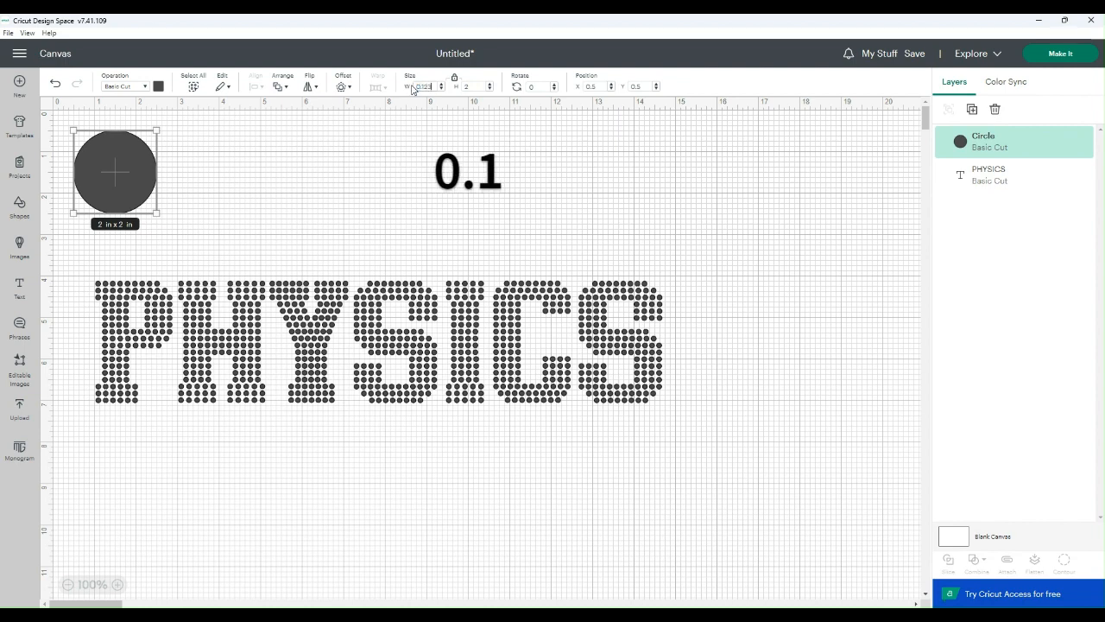
key("Return")
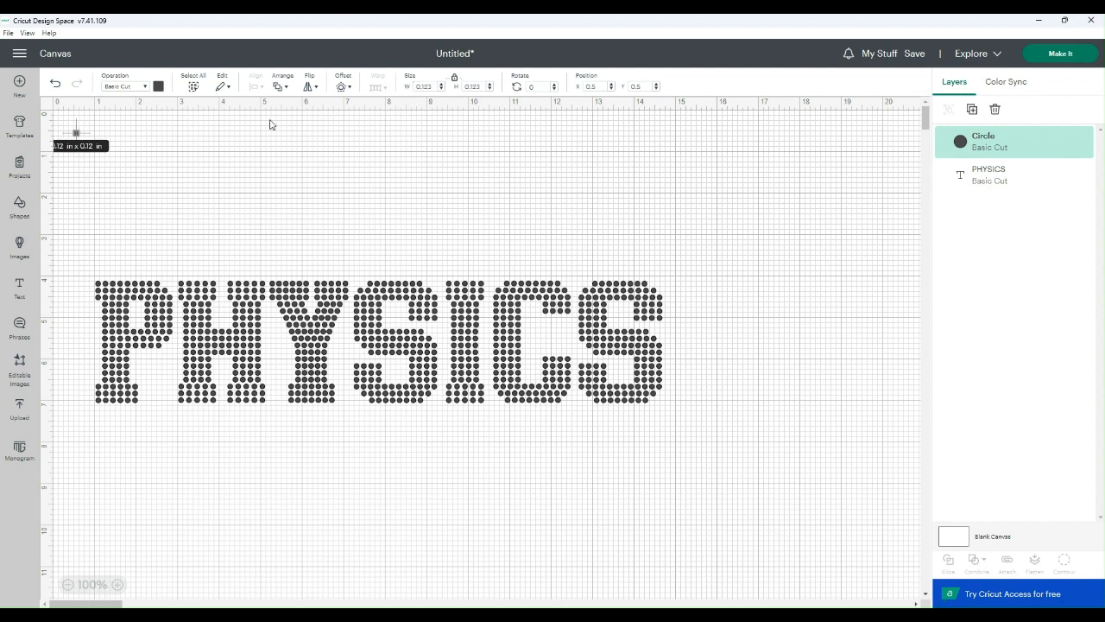
Step: Place the small circle just above the first dot of the letter P to compare sizes, and move it clear above the text
left_click(248, 159)
left_click_drag(75, 138, 97, 275)
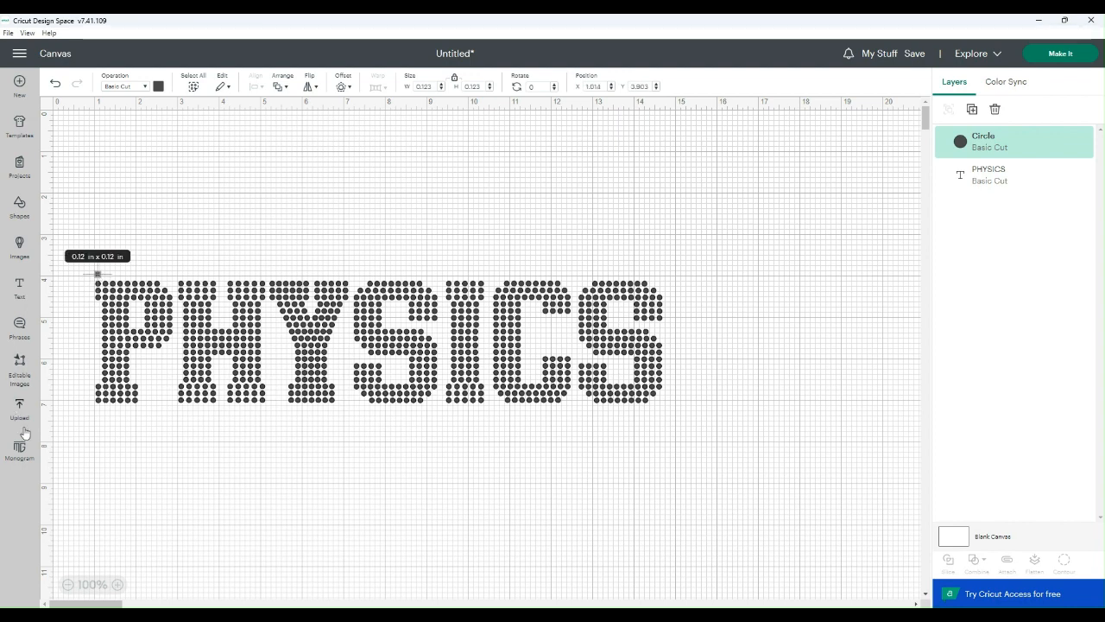
left_click(129, 467)
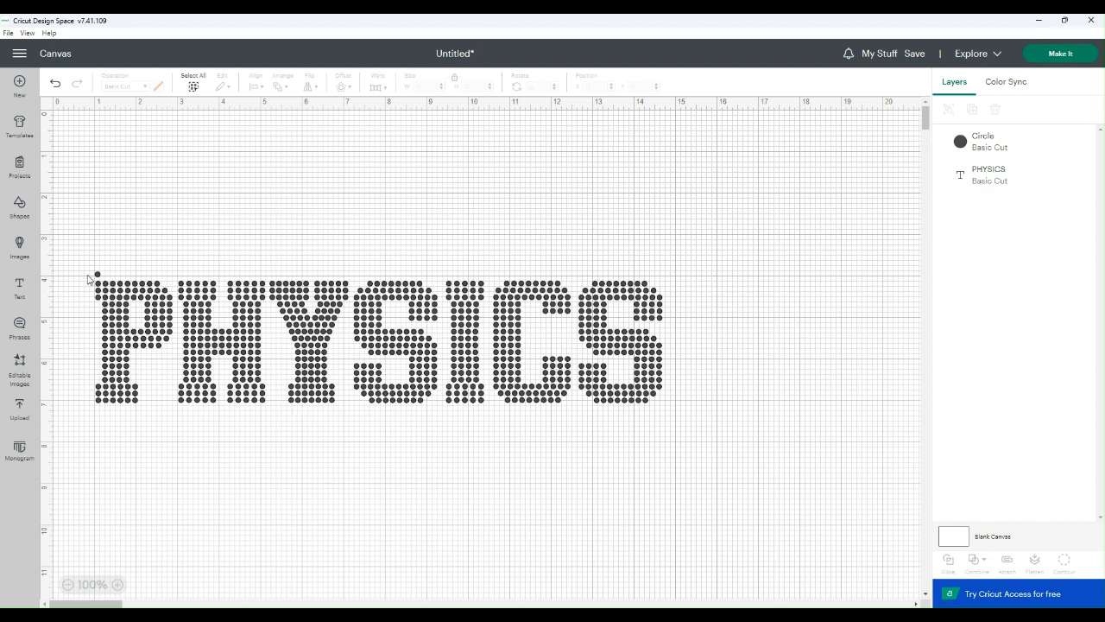
left_click_drag(98, 277, 145, 214)
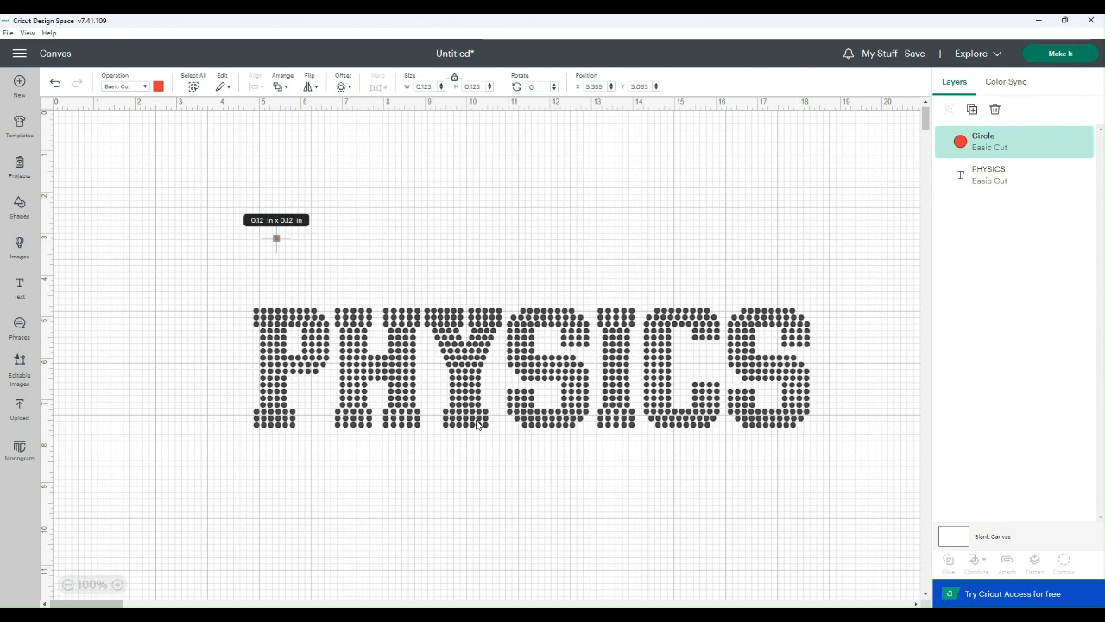
left_click(462, 369)
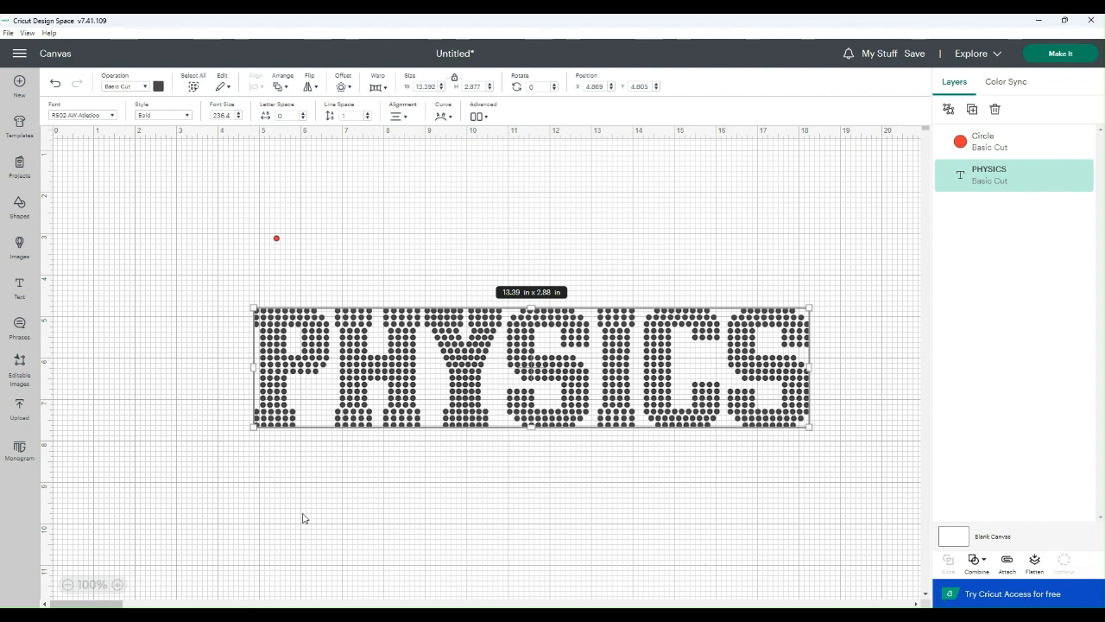
left_click(181, 381)
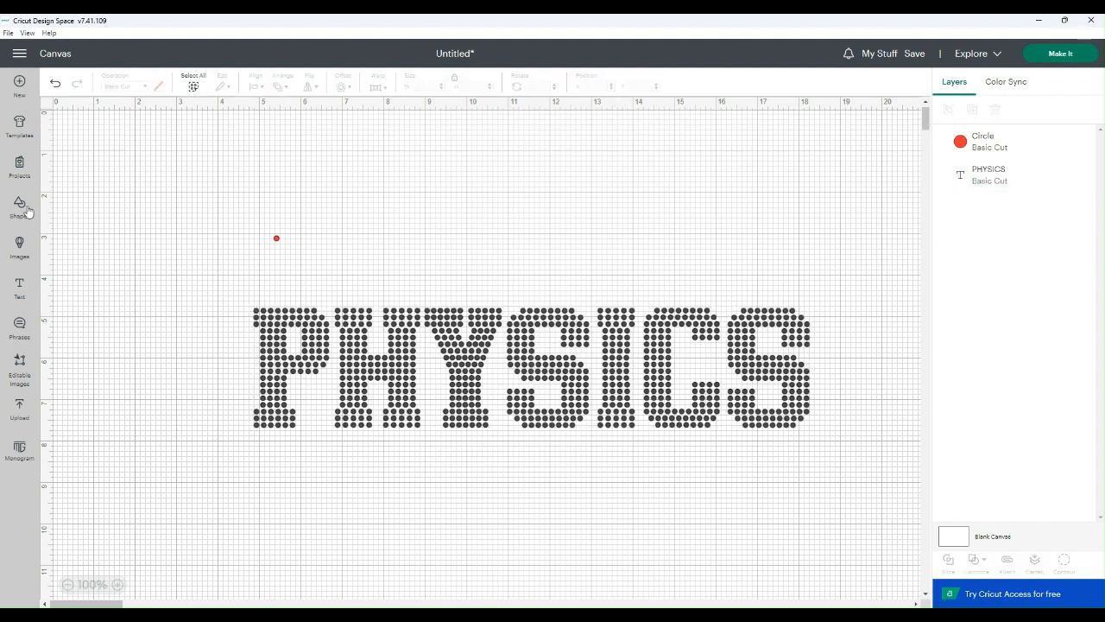
Step: Insert a rectangle and stretch it to about 15.45 x 3.22 in so it covers the whole PHYSICS text
left_click(19, 208)
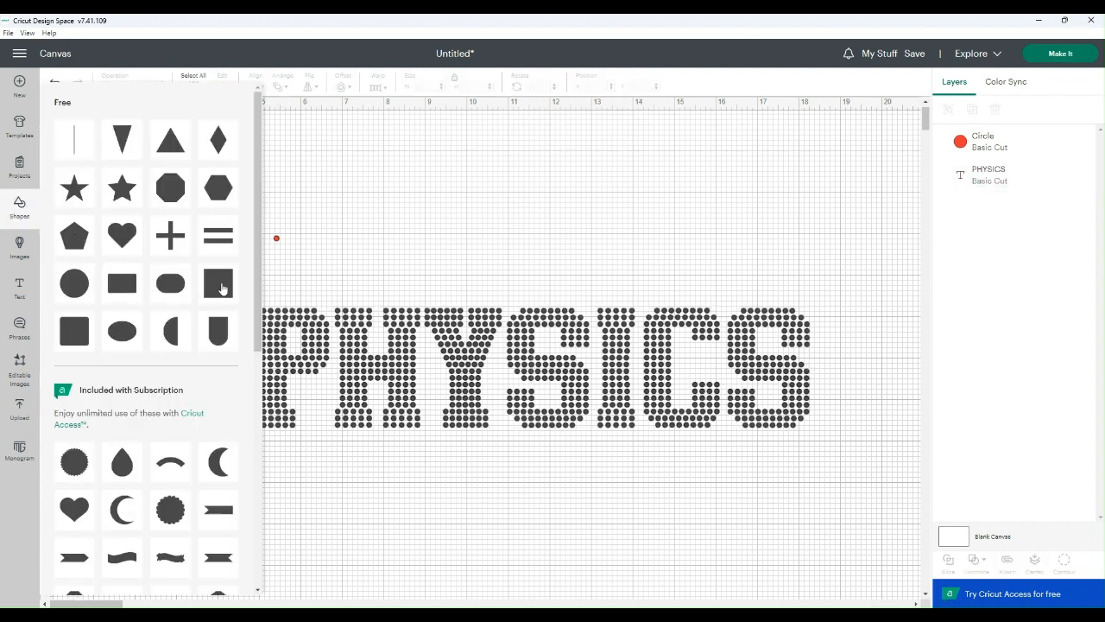
left_click(128, 290)
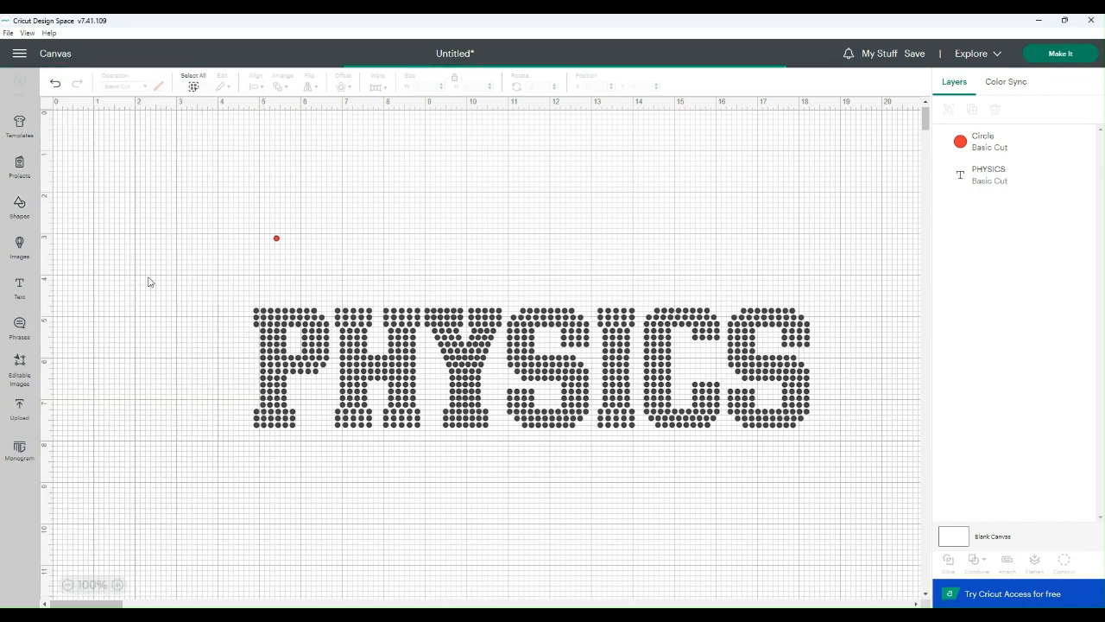
left_click_drag(167, 181, 190, 431)
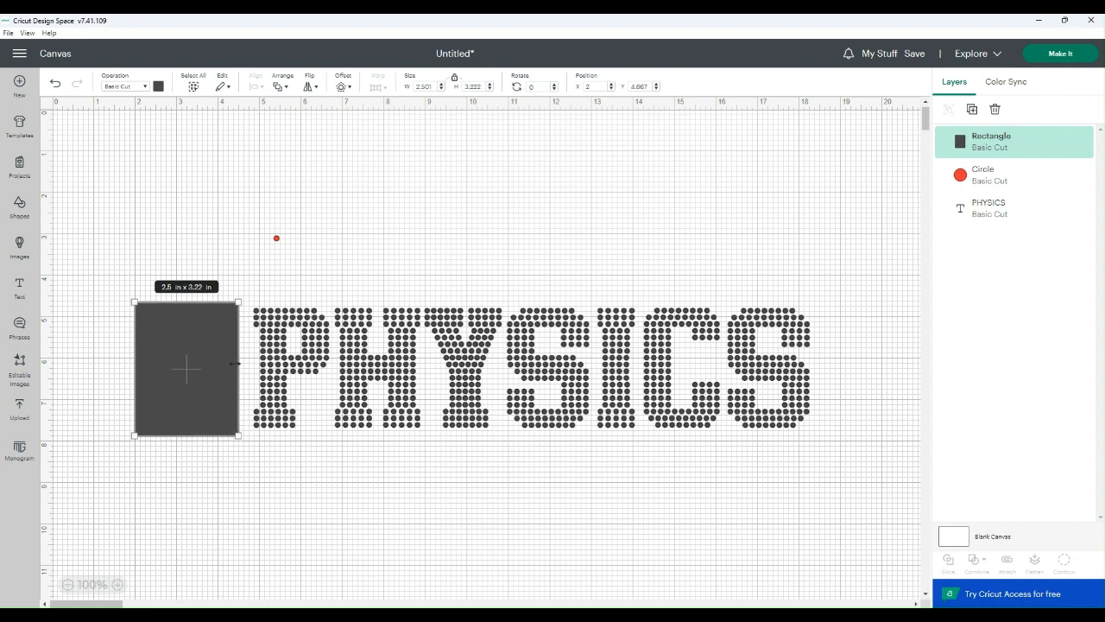
left_click_drag(214, 374, 822, 436)
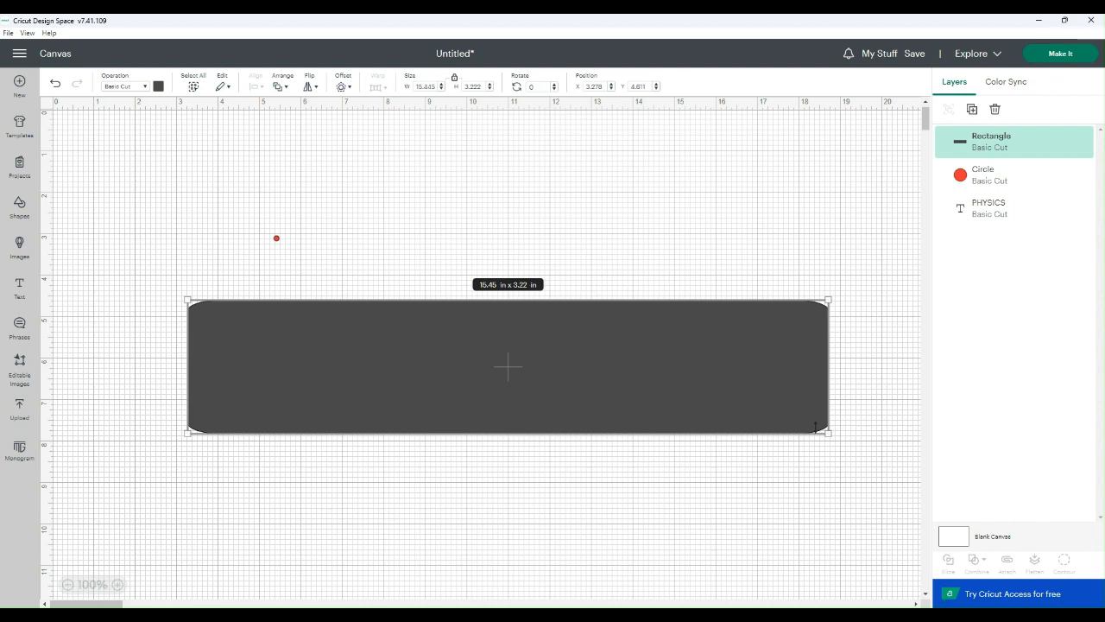
left_click(738, 515)
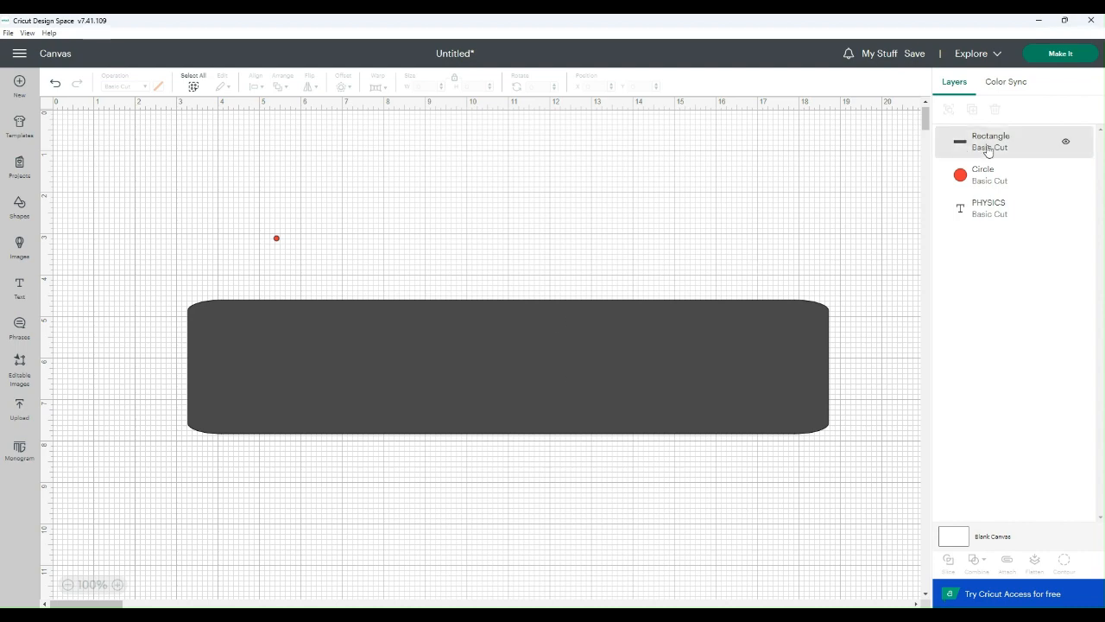
Step: Slice the PHYSICS text out of the rectangle, and pull the perforated rectangle away and delete it
left_click(997, 209)
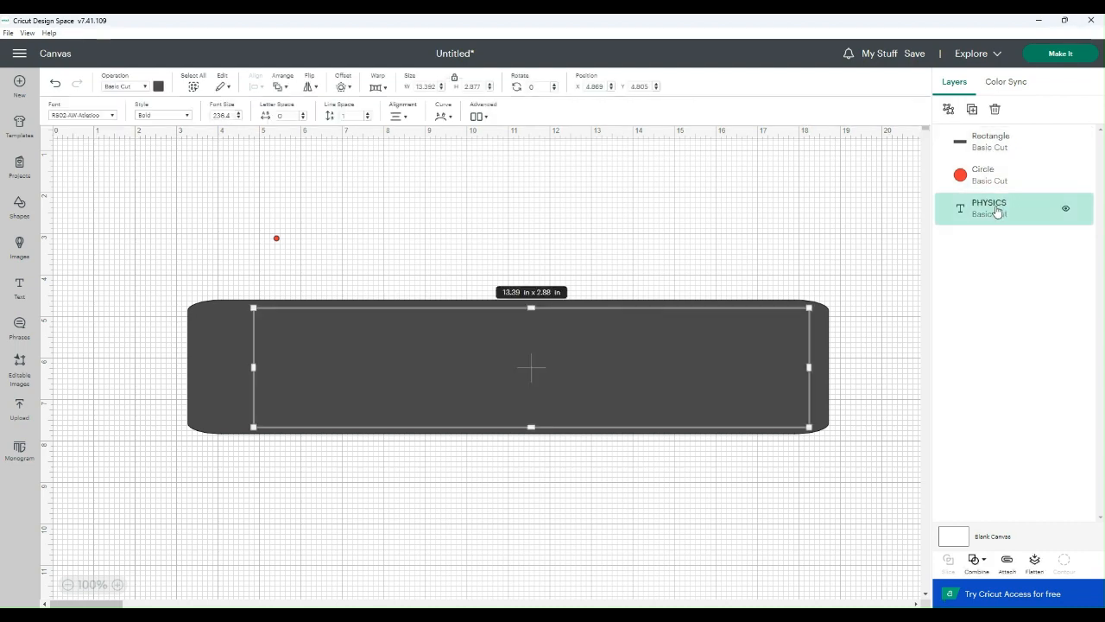
left_click(979, 144, "shift")
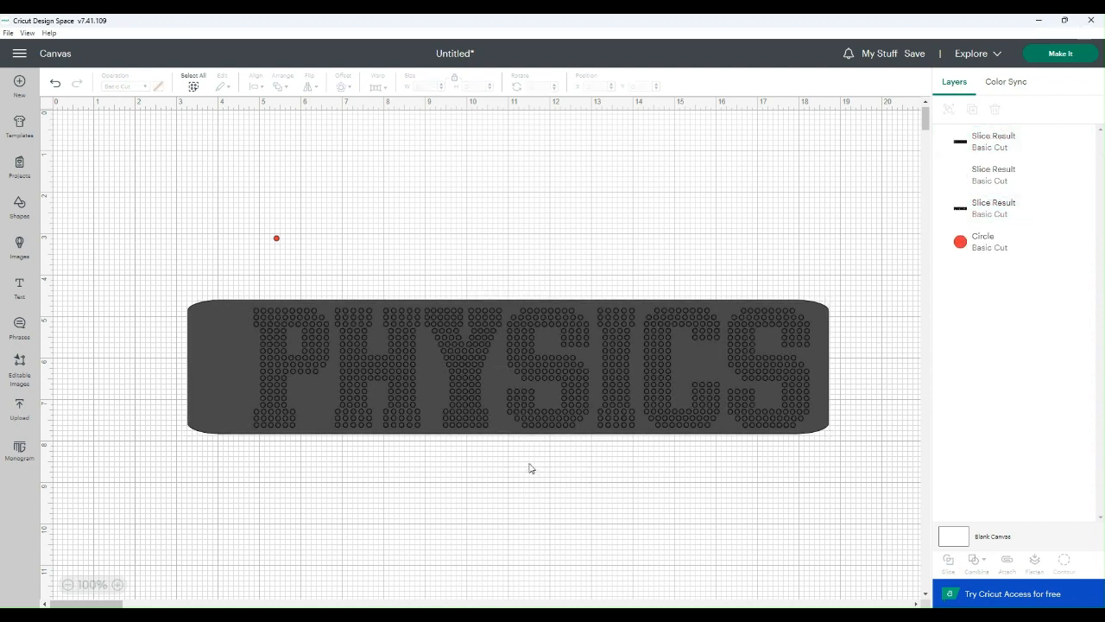
left_click_drag(551, 367, 481, 555)
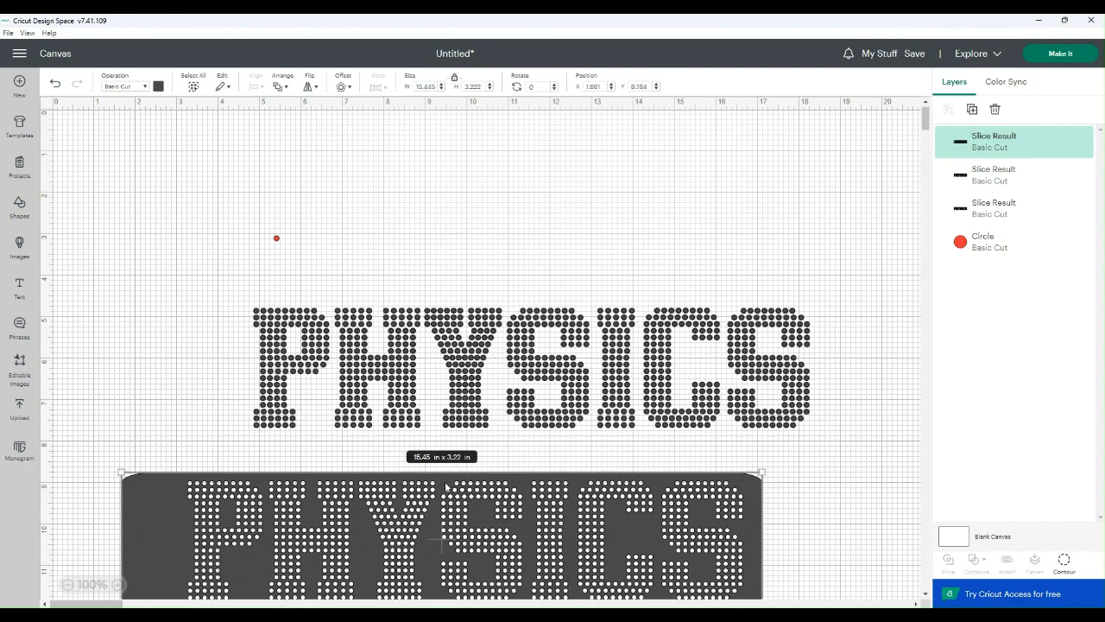
key("Delete")
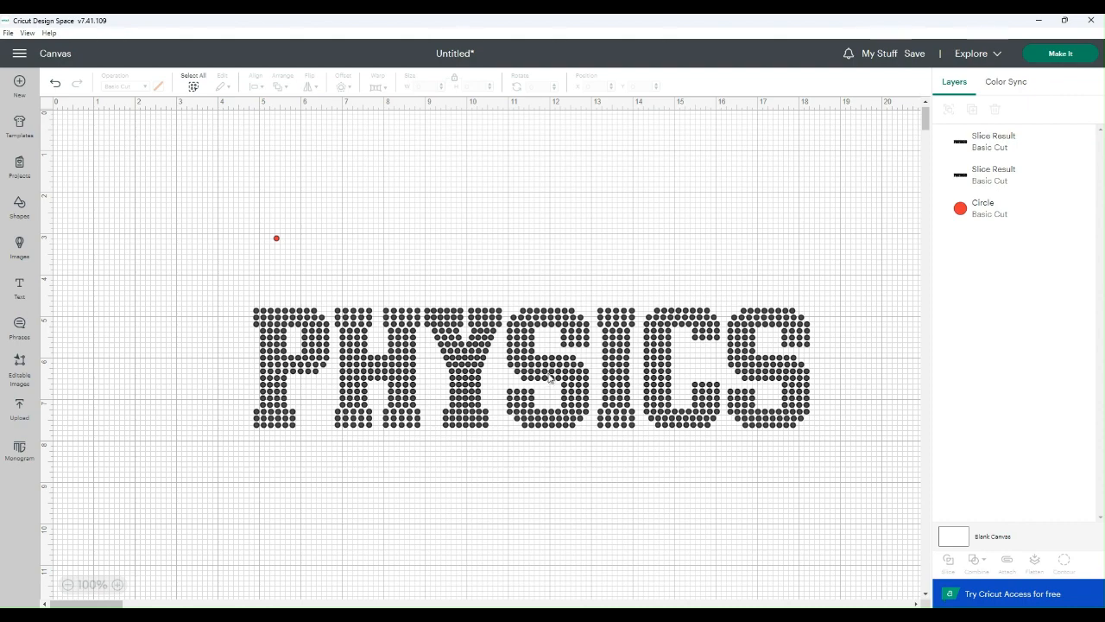
Step: Separate the two sliced PHYSICS copies by moving one above the other to about X 5.9, Y 1.2 in
left_click_drag(551, 372, 592, 224)
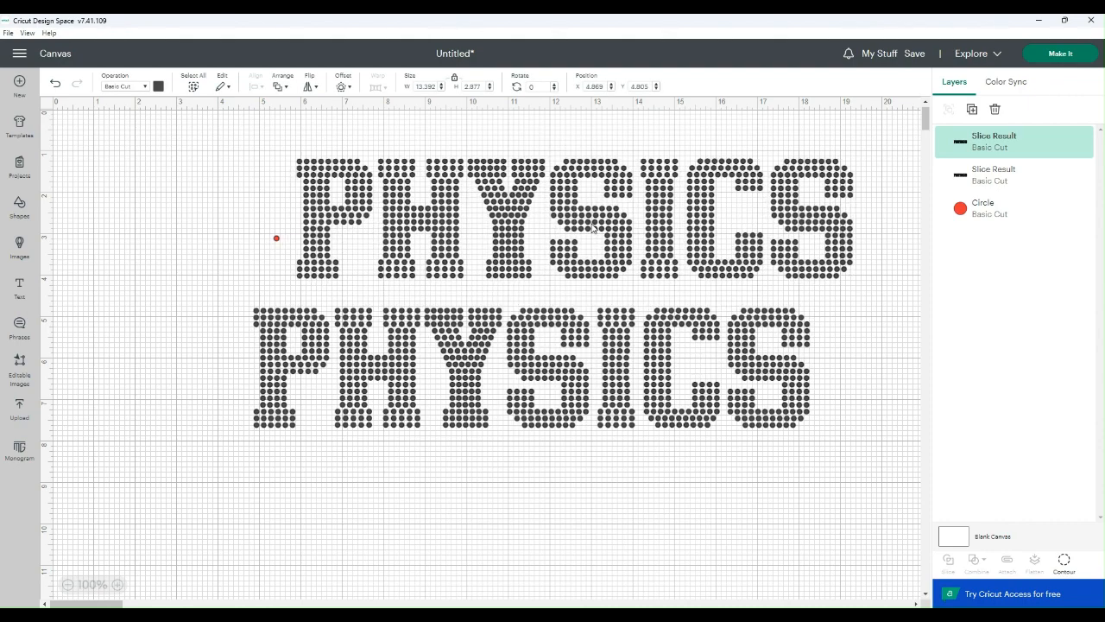
left_click(562, 371)
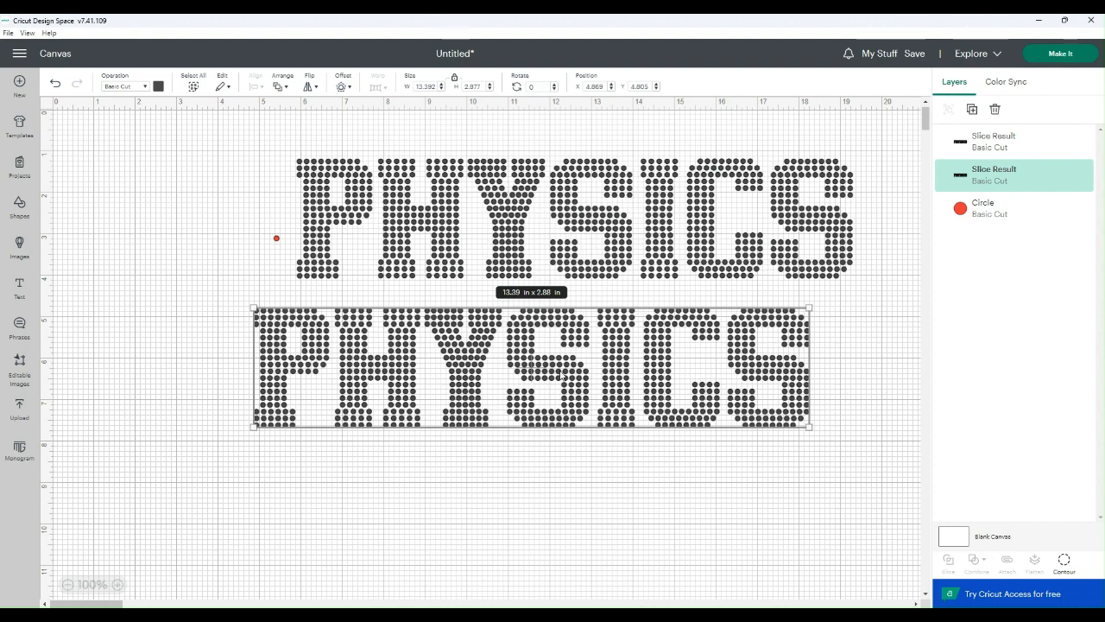
left_click(570, 221)
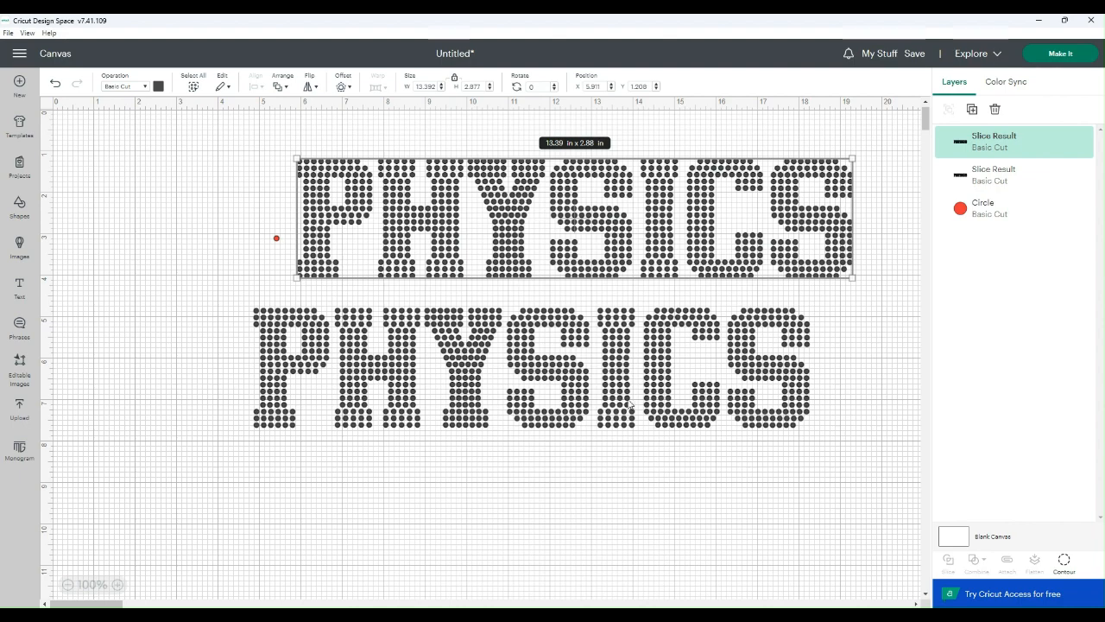
Step: Hide the lower PHYSICS copy, and move the small circle away from the text to about X 1.44, Y 1.18 in
left_click(549, 413)
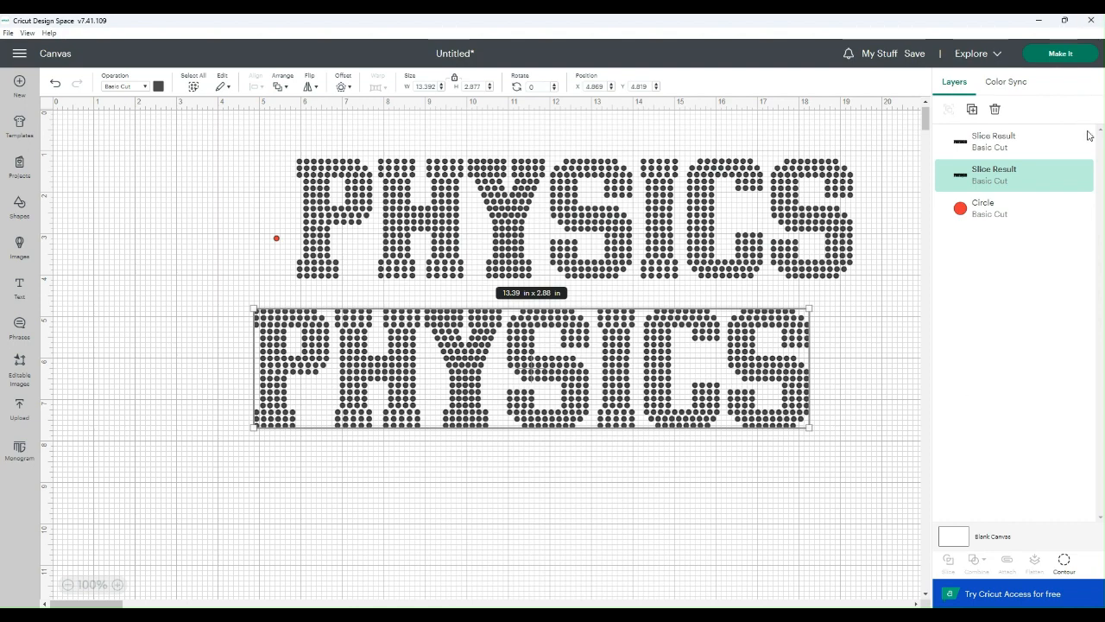
left_click(1062, 178)
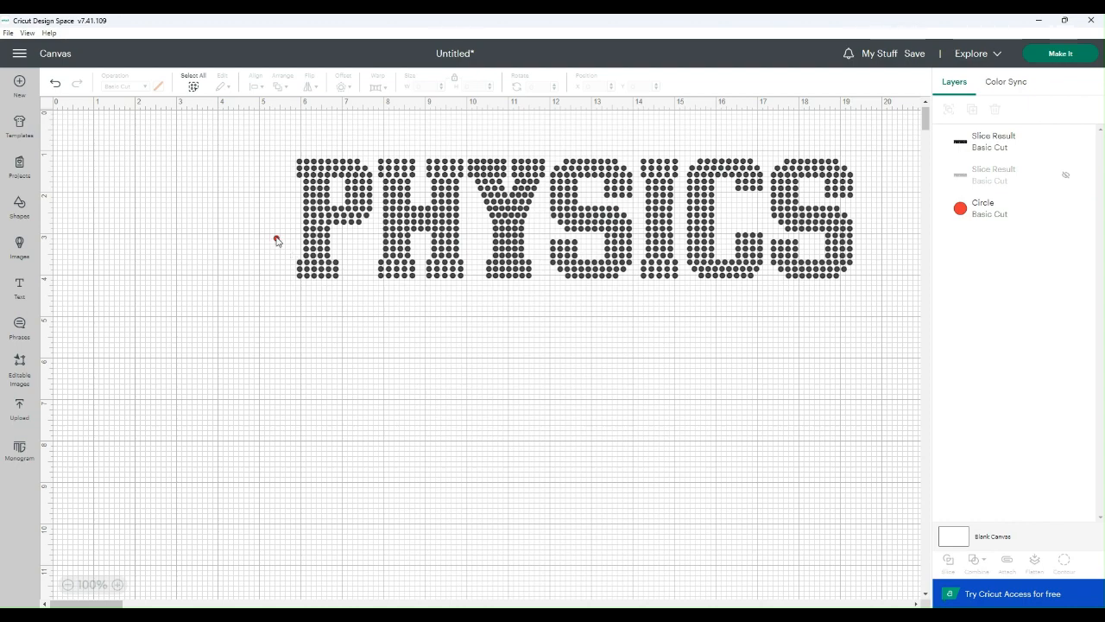
left_click_drag(276, 241, 114, 159)
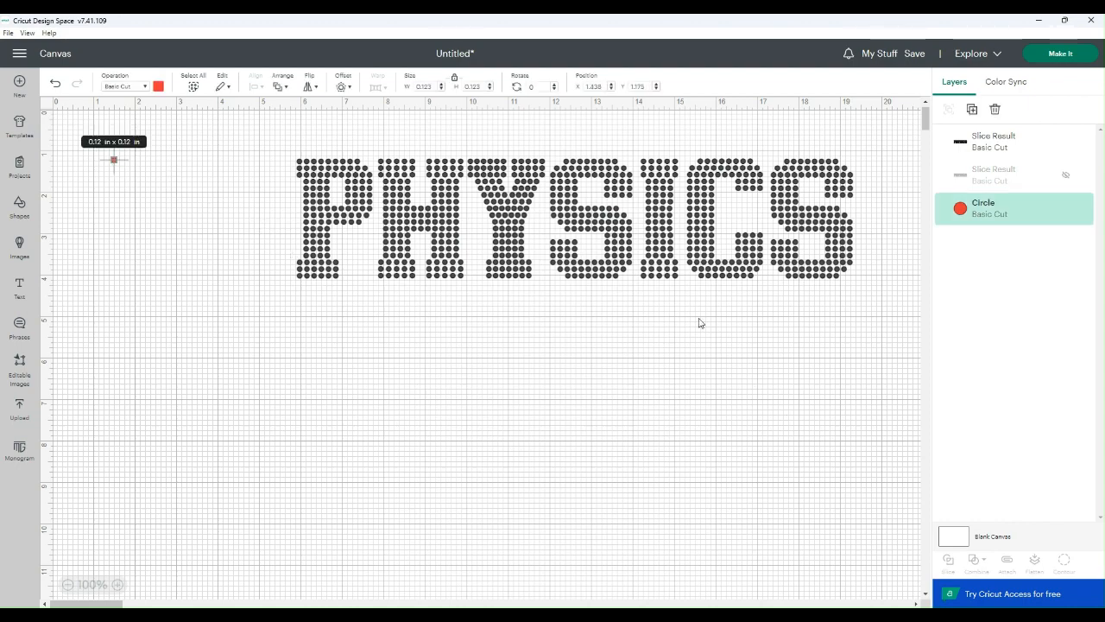
Step: Reposition the visible PHYSICS text to about X 2.2, Y 2.7 in
left_click_drag(614, 276, 468, 368)
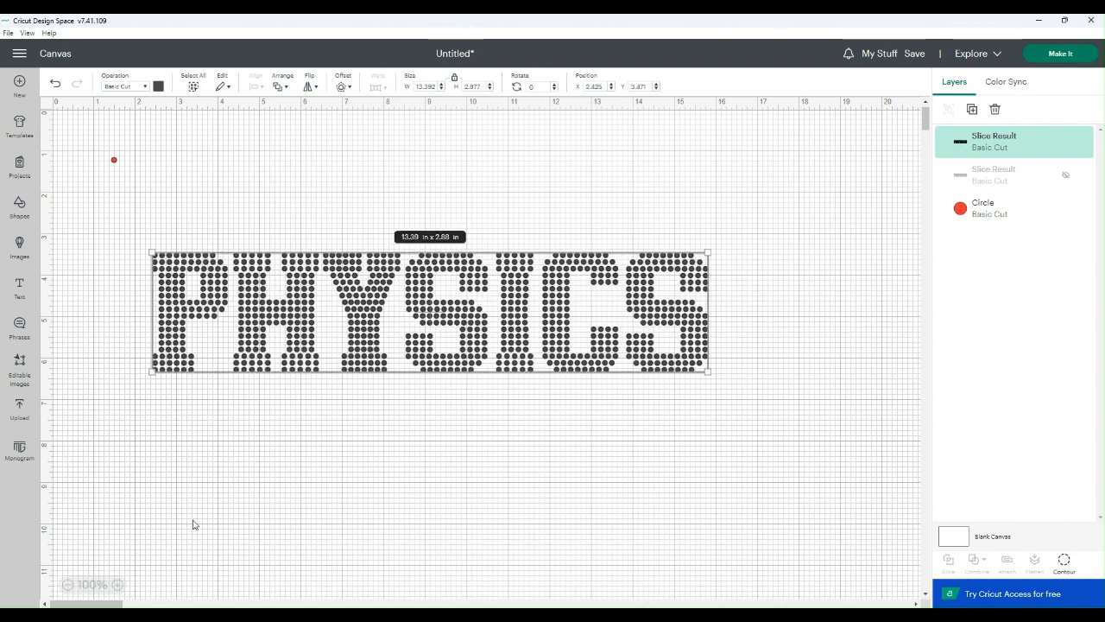
left_click_drag(475, 330, 469, 301)
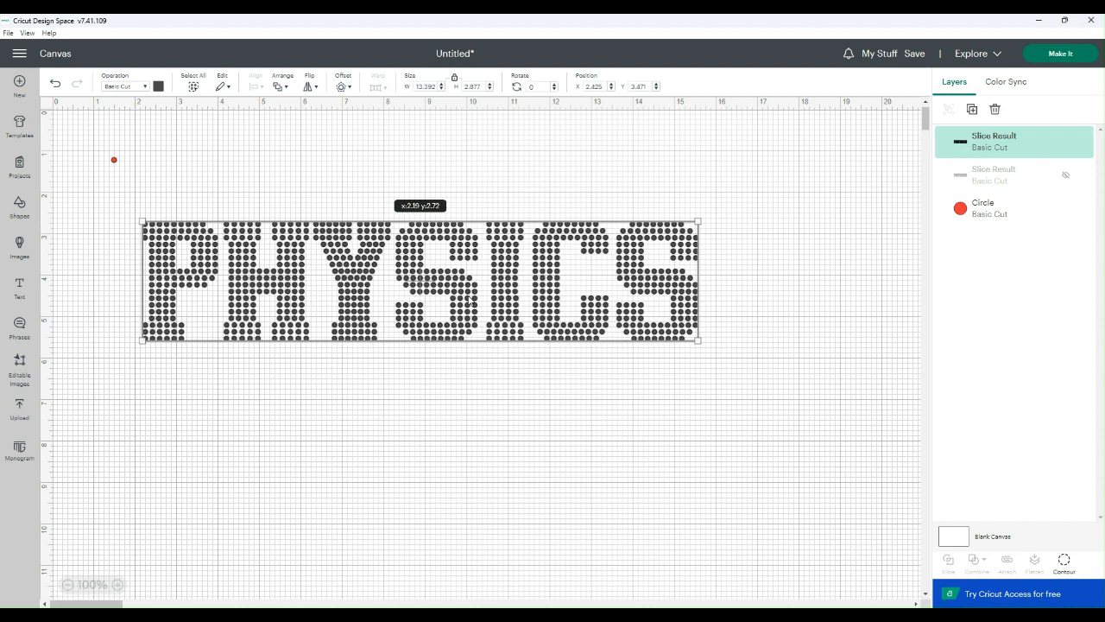
left_click(431, 402)
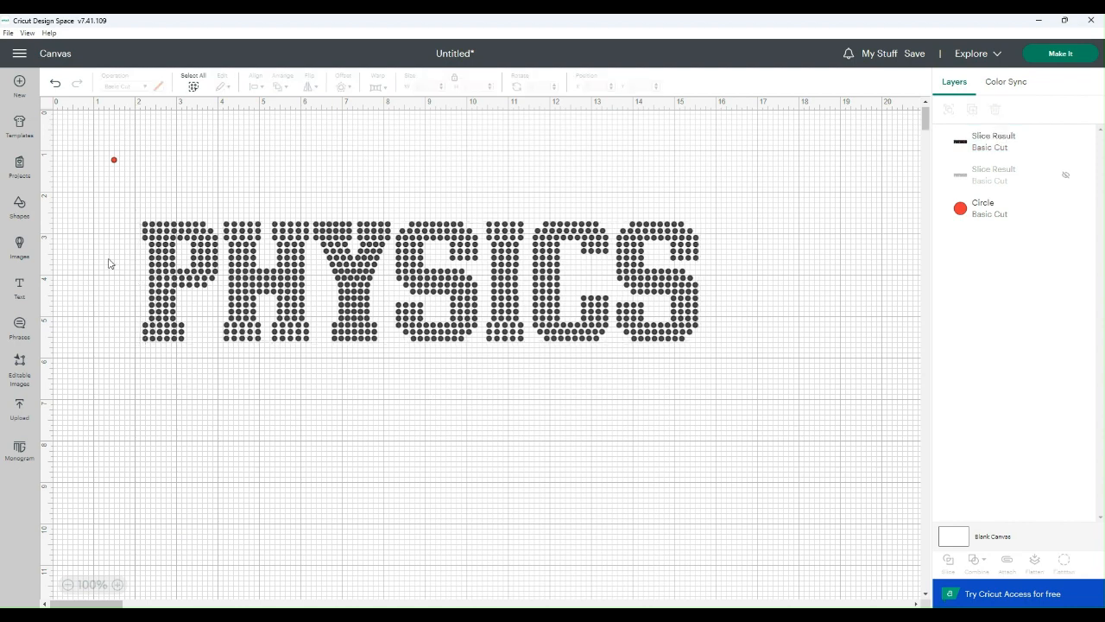
Step: Insert a rectangle below the PHYSICS text and stretch it to about 15.46 x 2.88 in
left_click(19, 209)
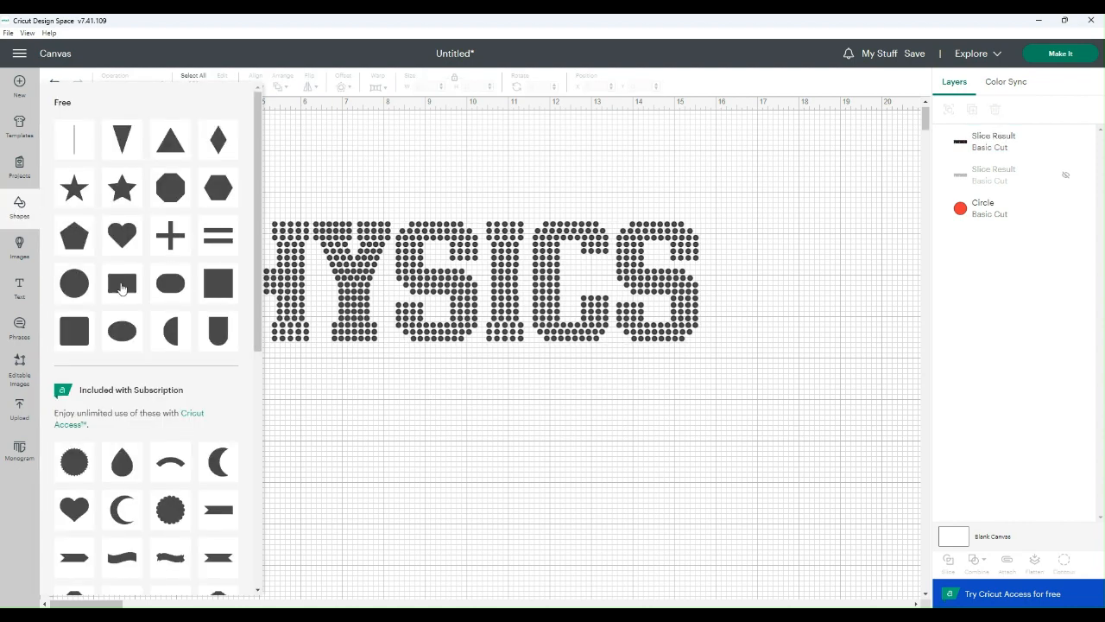
left_click(122, 291)
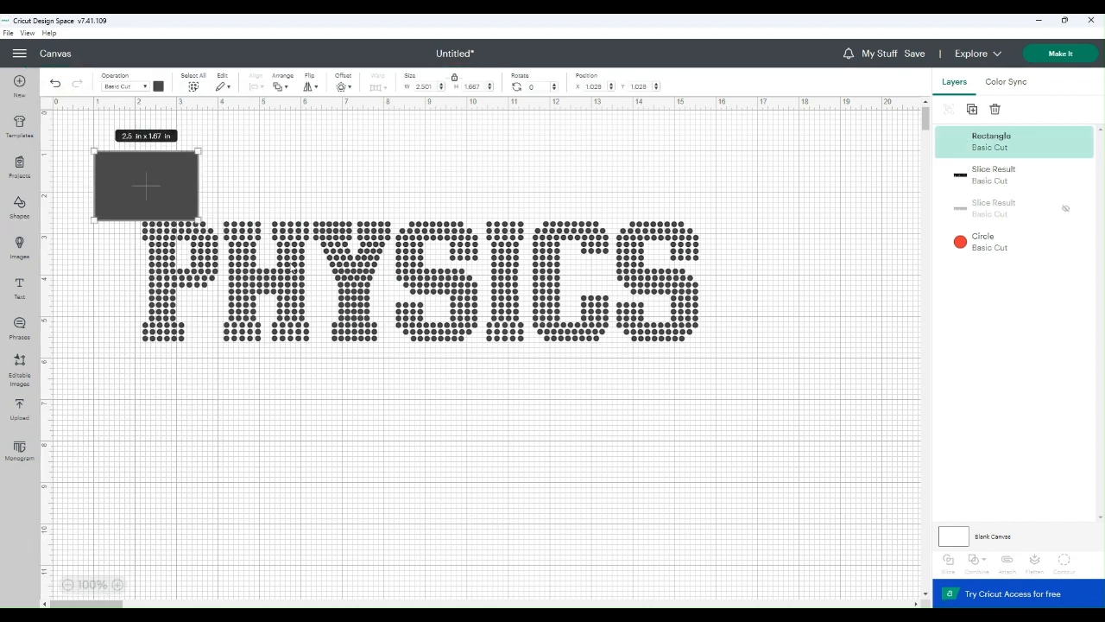
left_click_drag(153, 200, 151, 472)
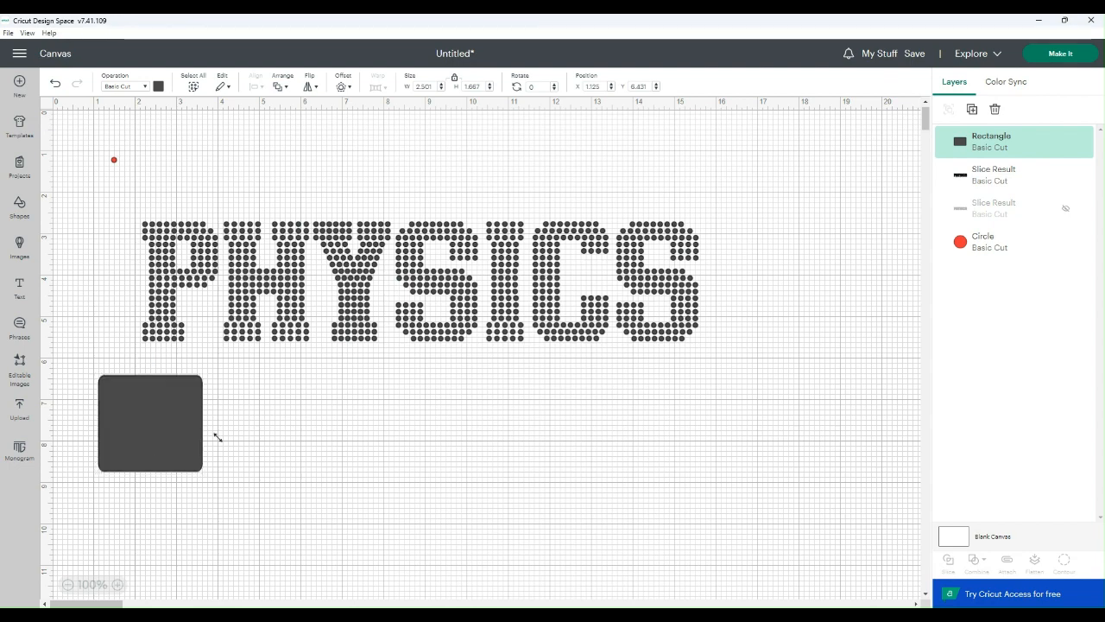
left_click_drag(201, 423, 738, 529)
Step: Position the rectangle over the lower half of the PHYSICS text, at about X 1.08, Y 4.18 in
left_click_drag(432, 471, 471, 449)
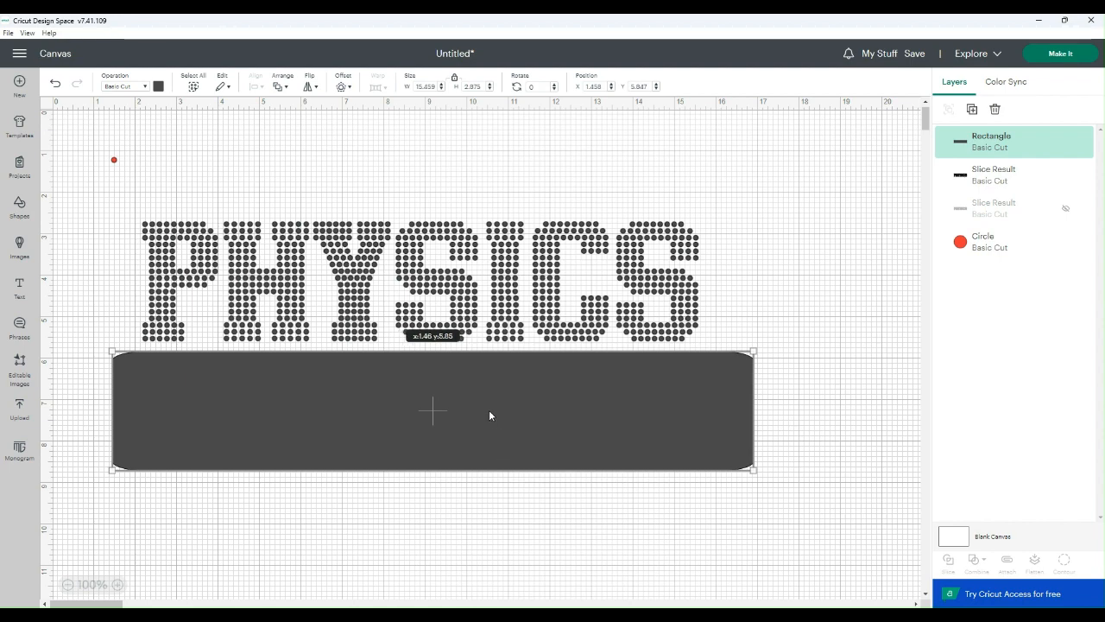
left_click_drag(489, 414, 456, 425)
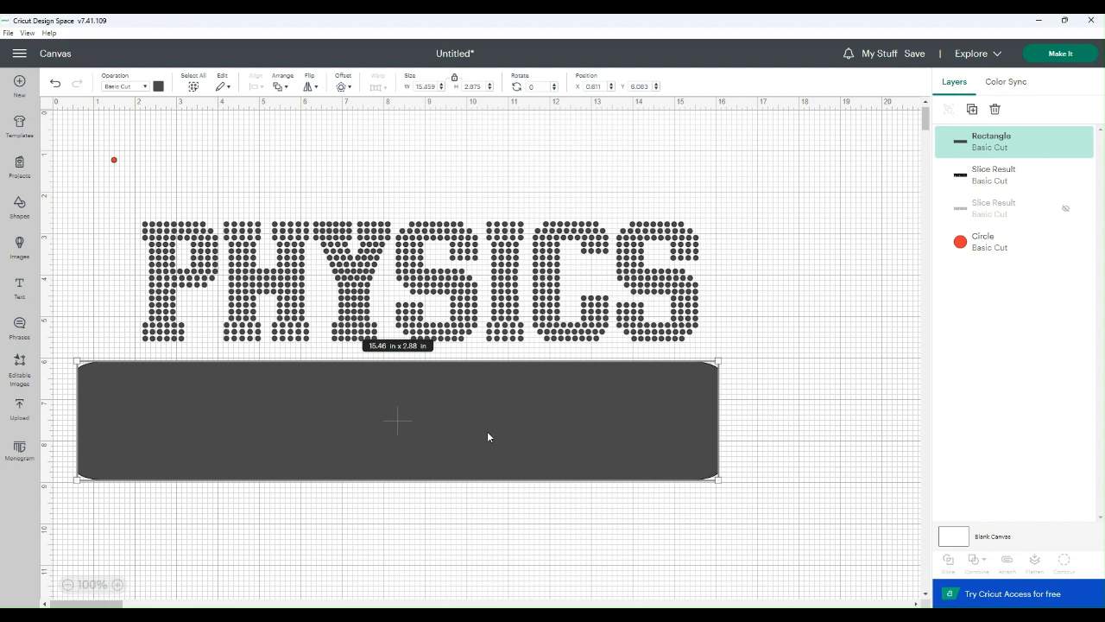
left_click_drag(499, 444, 519, 366)
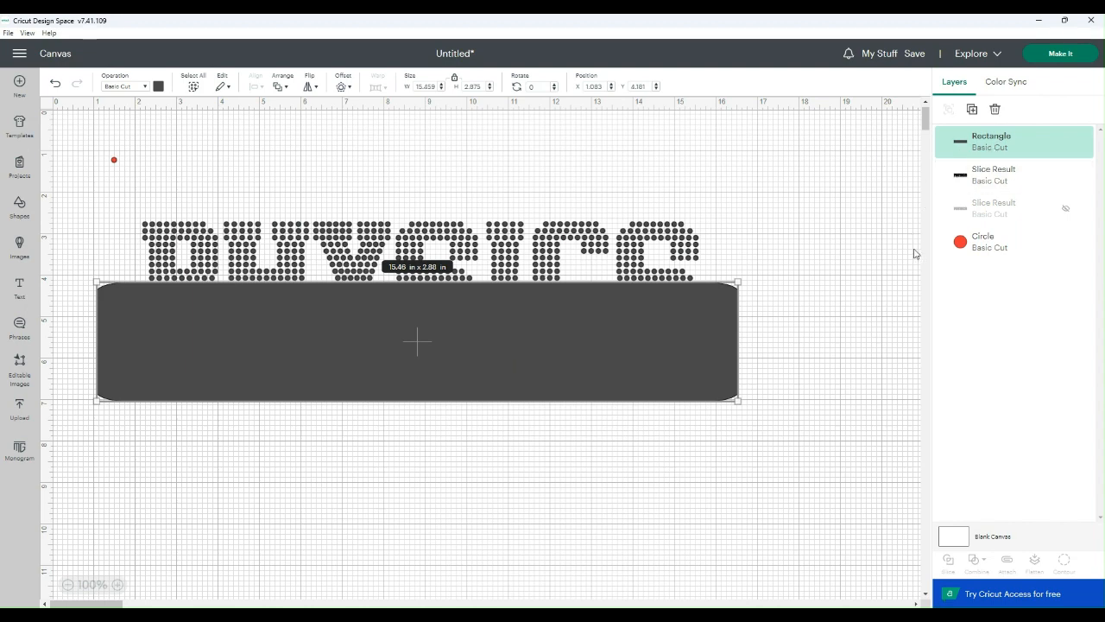
Step: Slice the PHYSICS text with the rectangle, and delete the perforated rectangle and the duplicate lower half of the letters
left_click(999, 177, "shift")
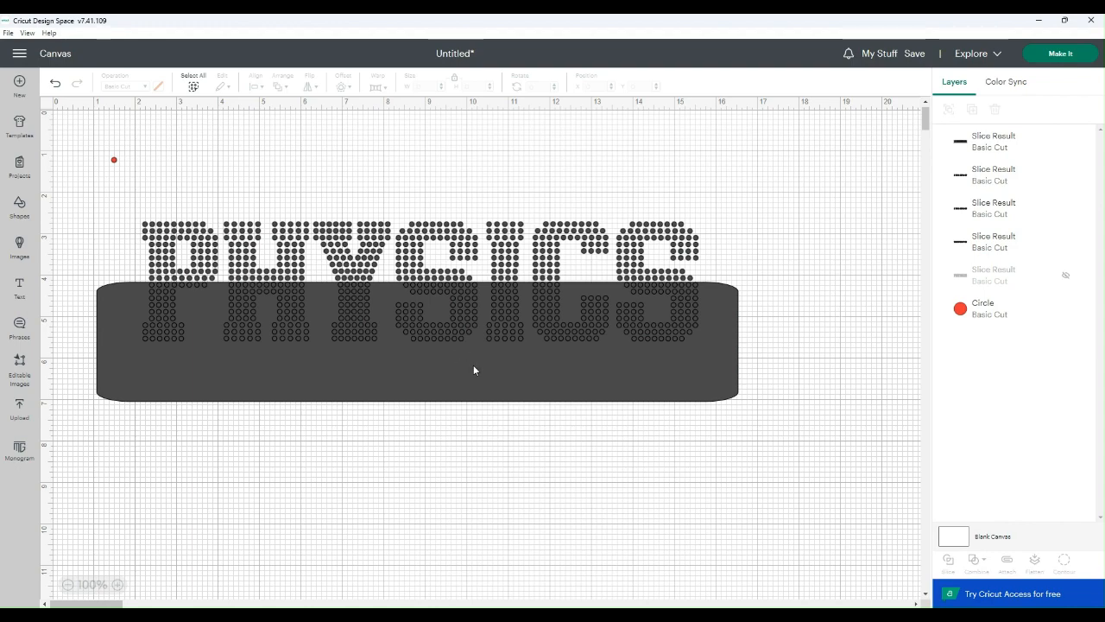
left_click_drag(474, 366, 480, 533)
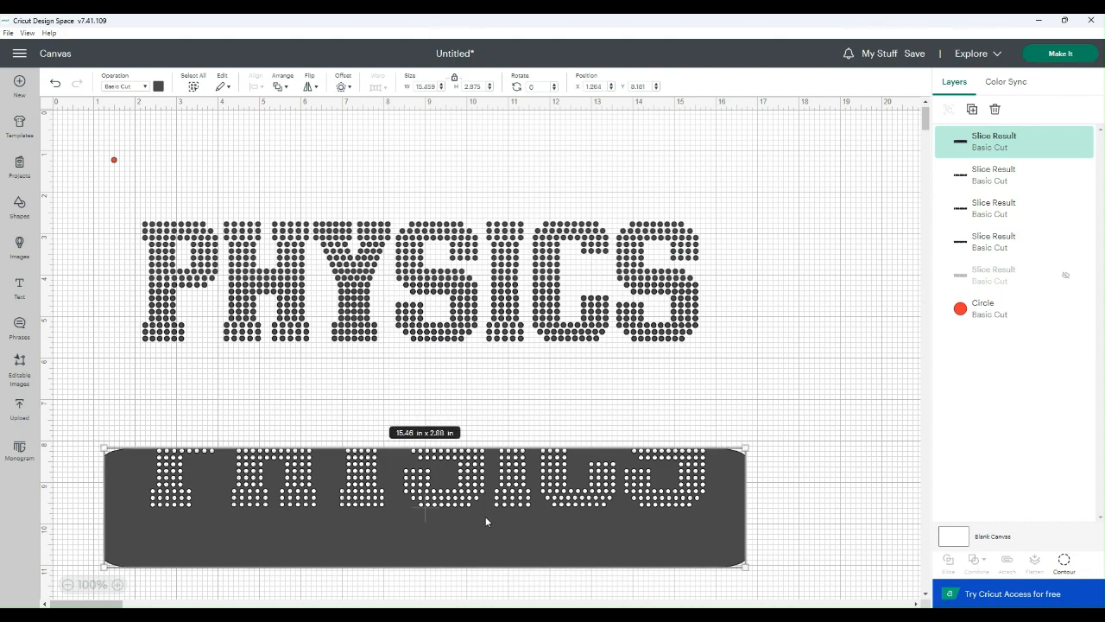
key("Delete")
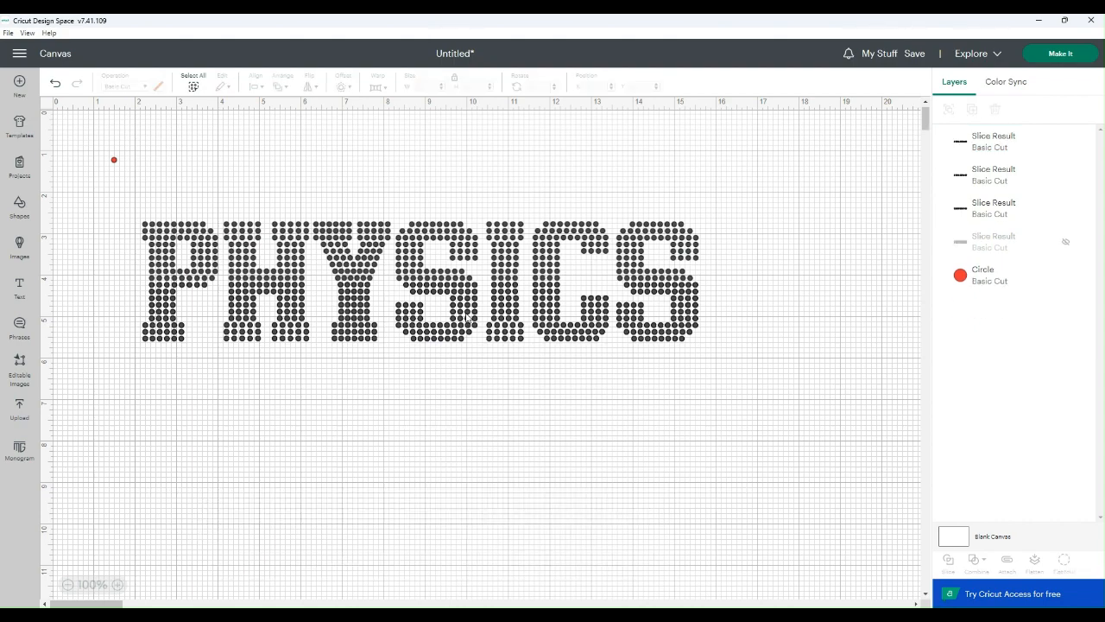
left_click_drag(455, 335, 416, 497)
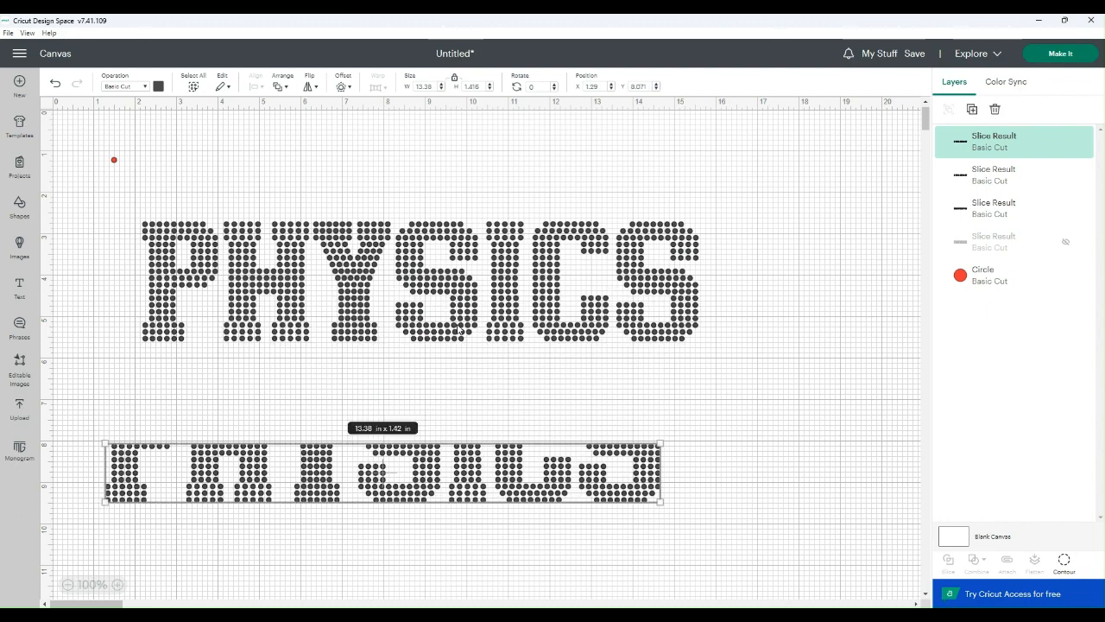
key("Delete")
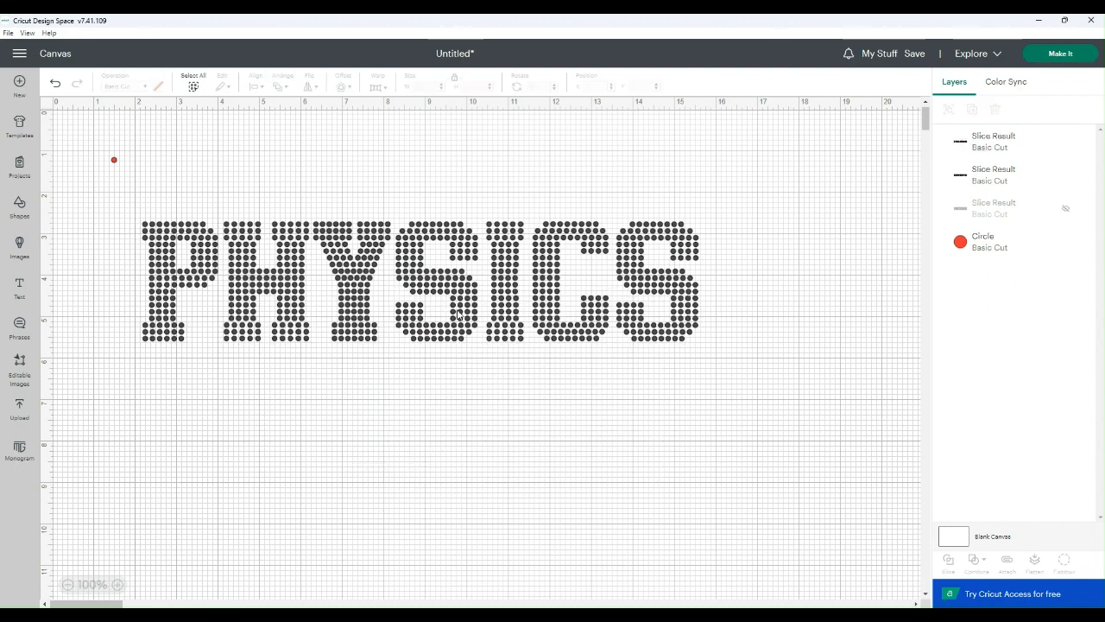
Step: Separate the lower half of the letters from the upper half by moving it to about X 2.17, Y 4.43 in
left_click_drag(467, 325, 467, 335)
left_click(467, 440)
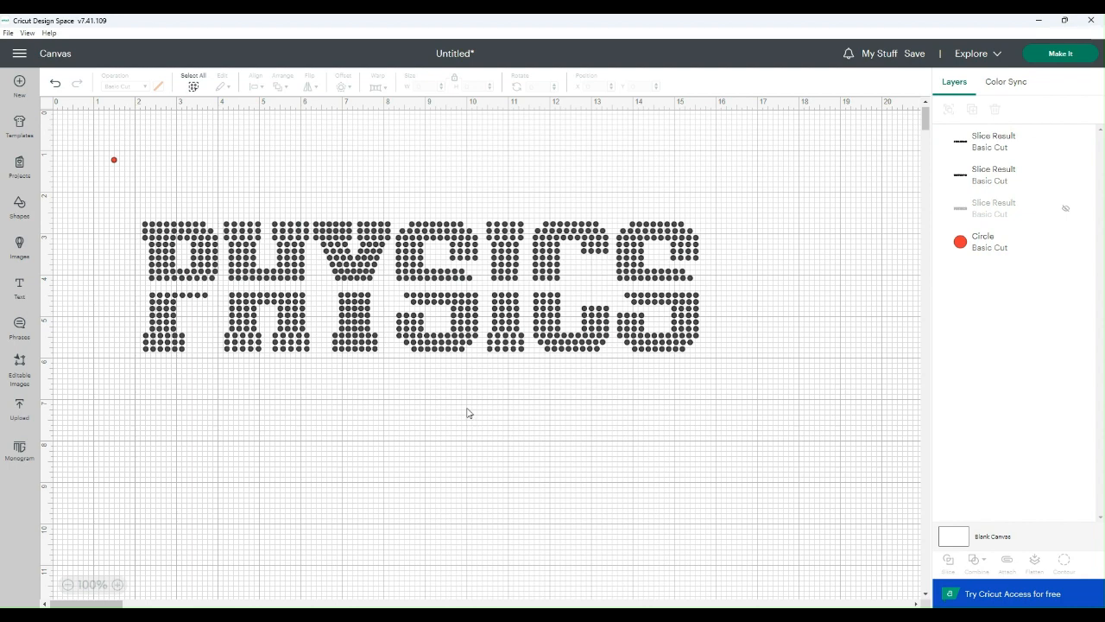
left_click(447, 349)
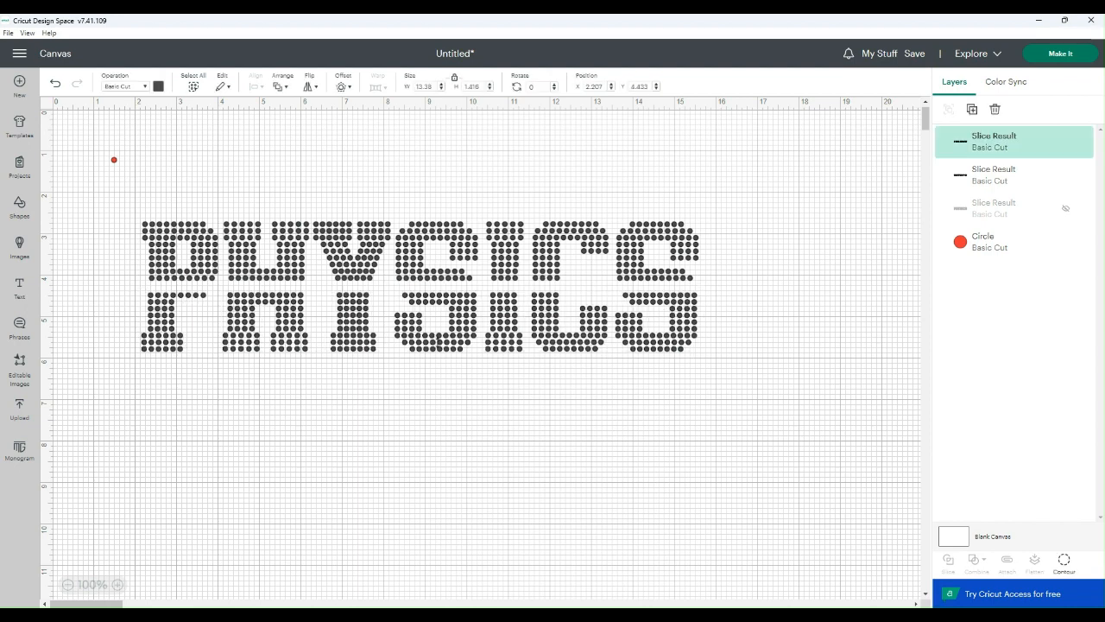
left_click_drag(436, 341, 434, 341)
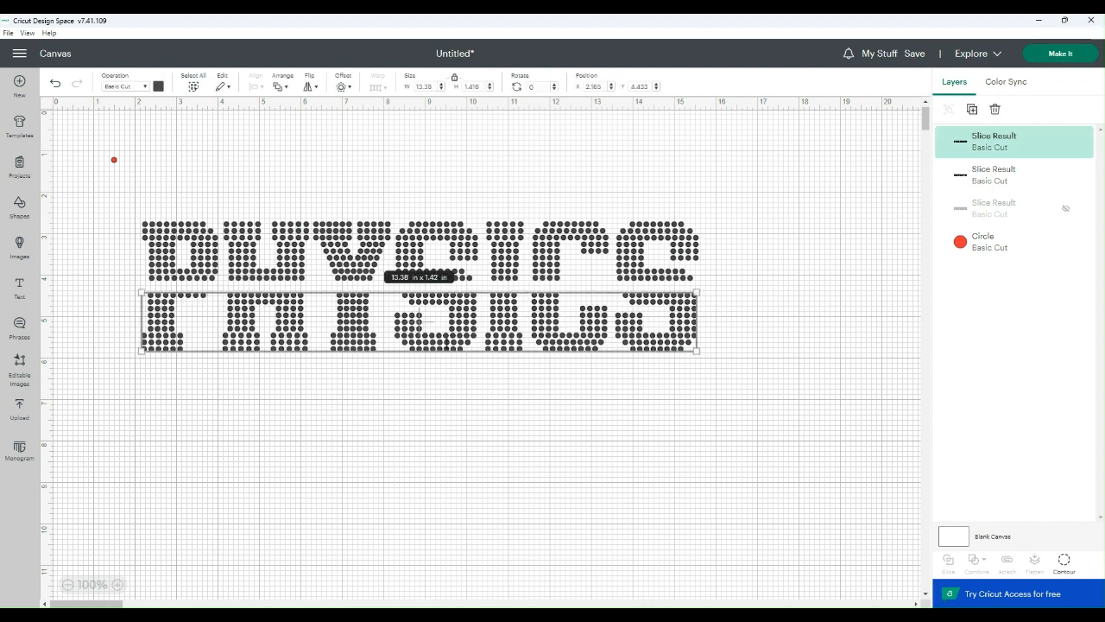
Step: Color the lower half of the letters dark blue and the upper half dark red
left_click(159, 88)
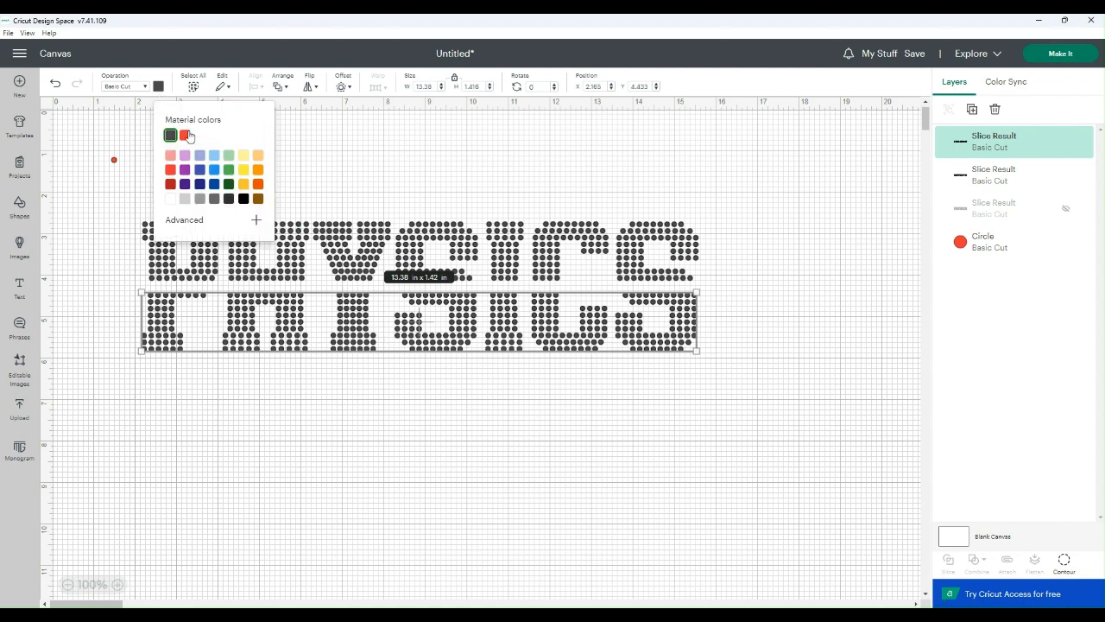
left_click(214, 188)
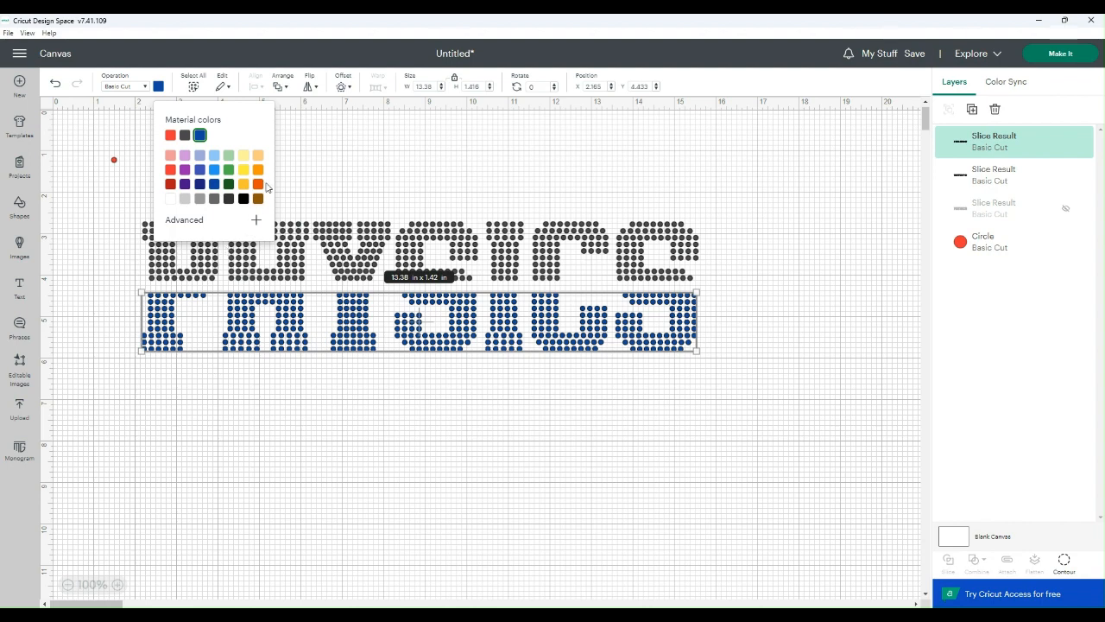
left_click(380, 236)
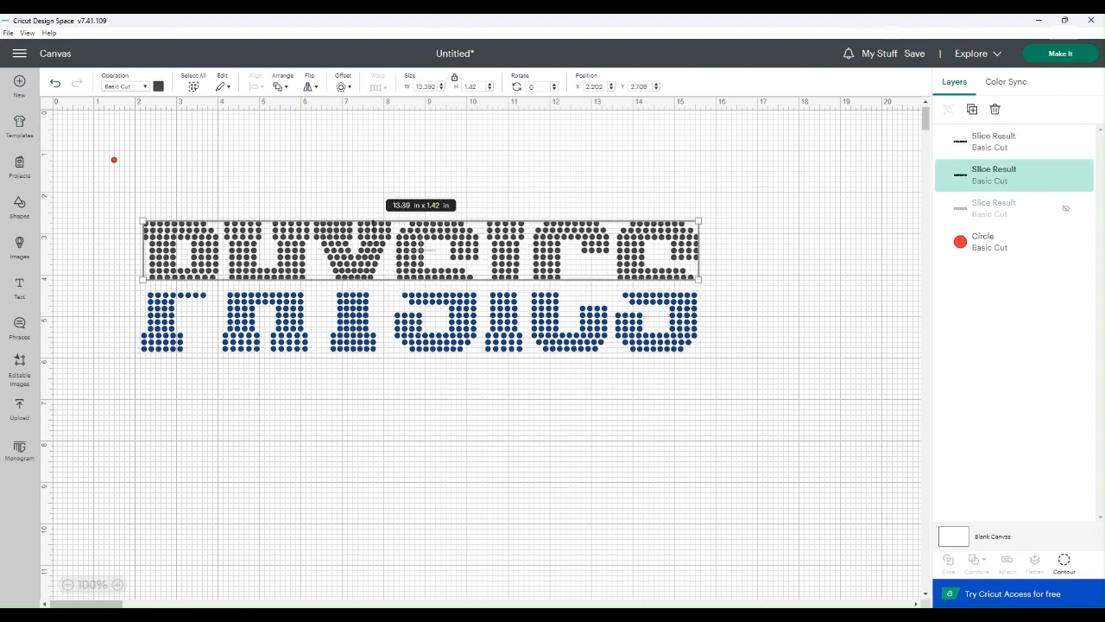
left_click(158, 86)
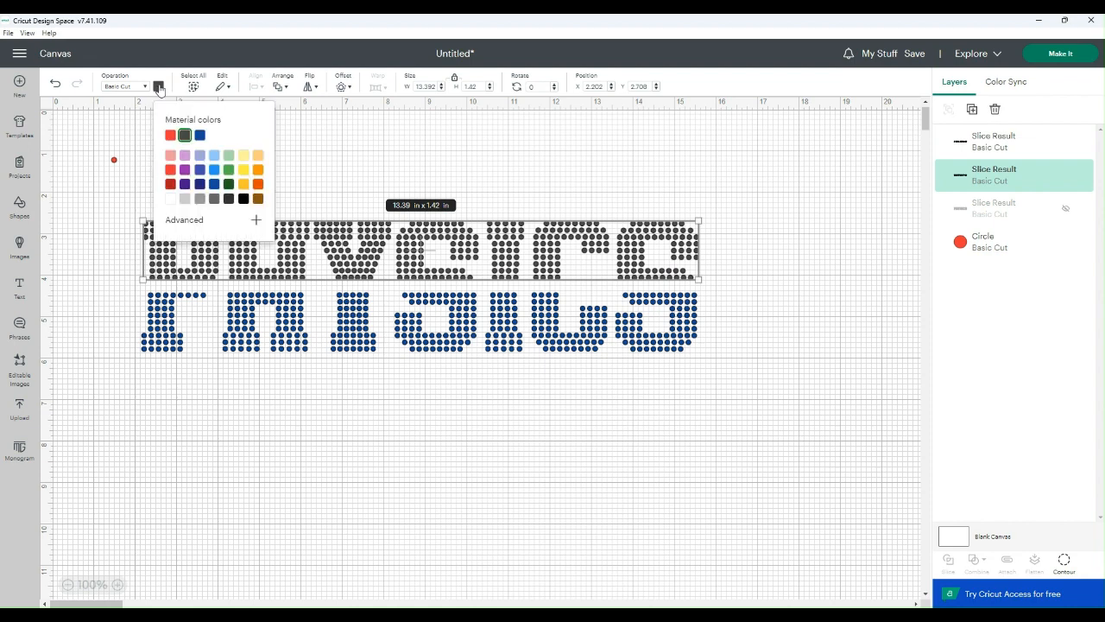
left_click(170, 185)
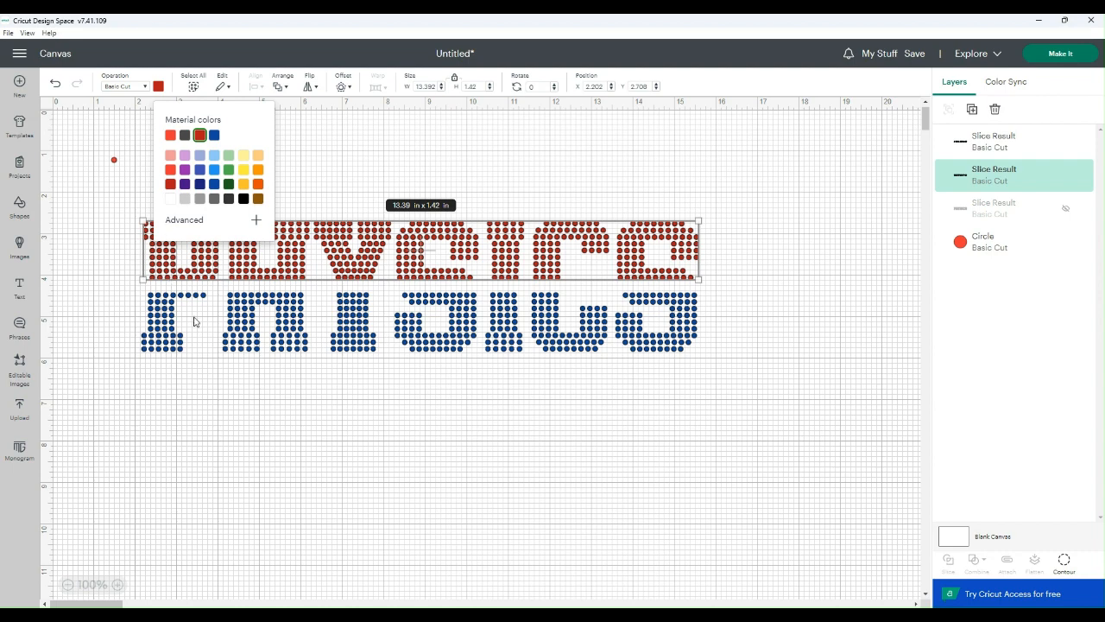
left_click(245, 391)
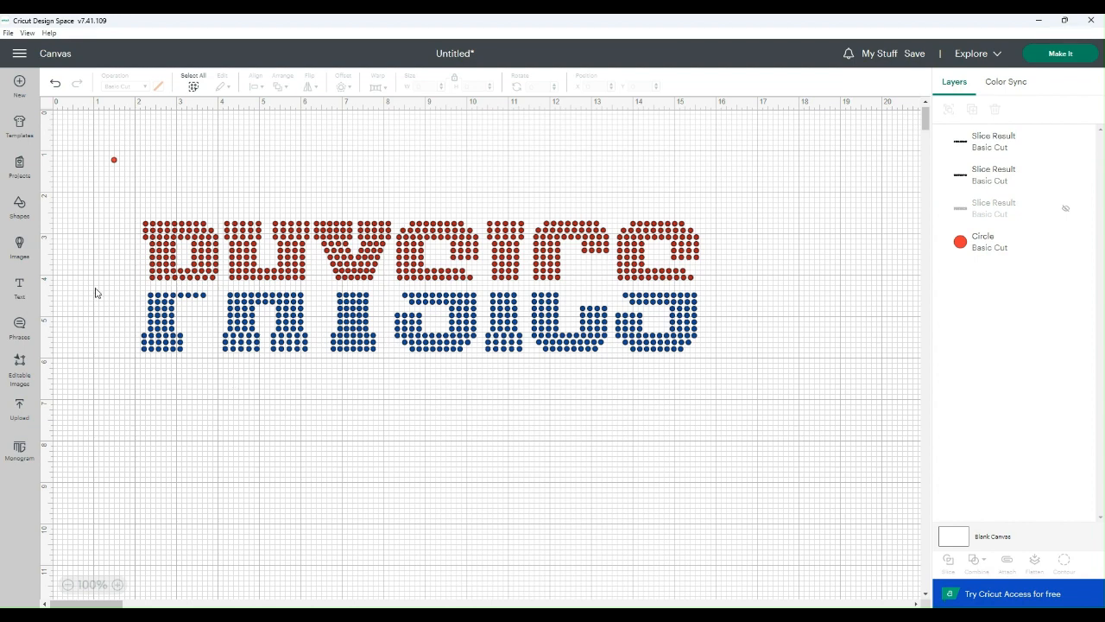
Step: Move the blue lower half back up against the red half, to about X 2.22, Y 4.24 in
left_click(462, 342)
left_click_drag(460, 341, 460, 334)
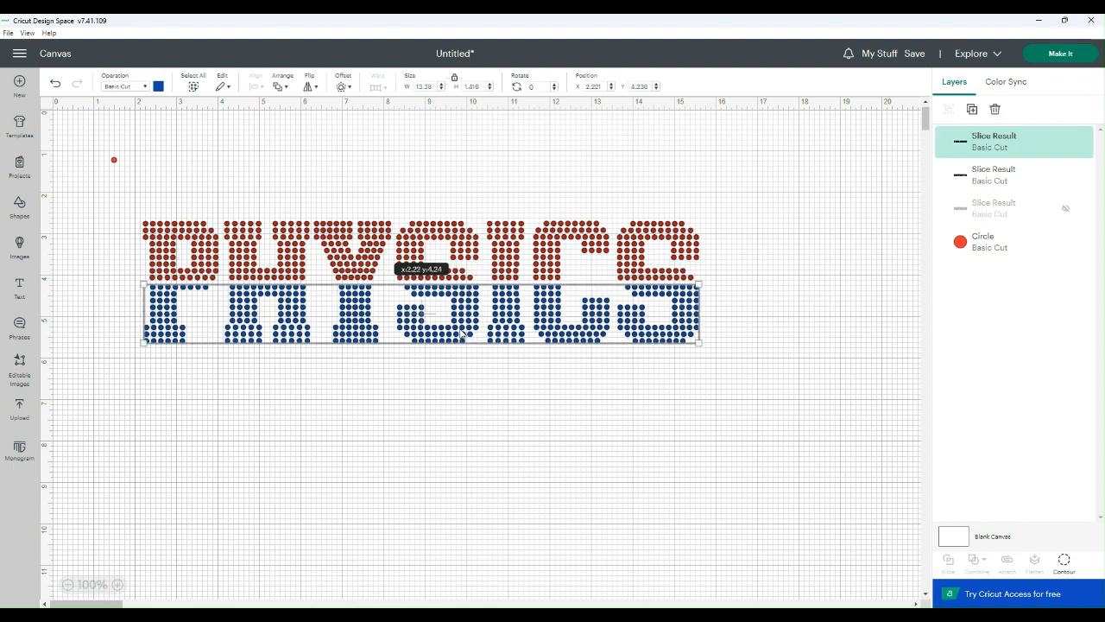
Step: Use Contour to hide scattered dots in the lower rows of the red upper half of PHYSICS
left_click(465, 248)
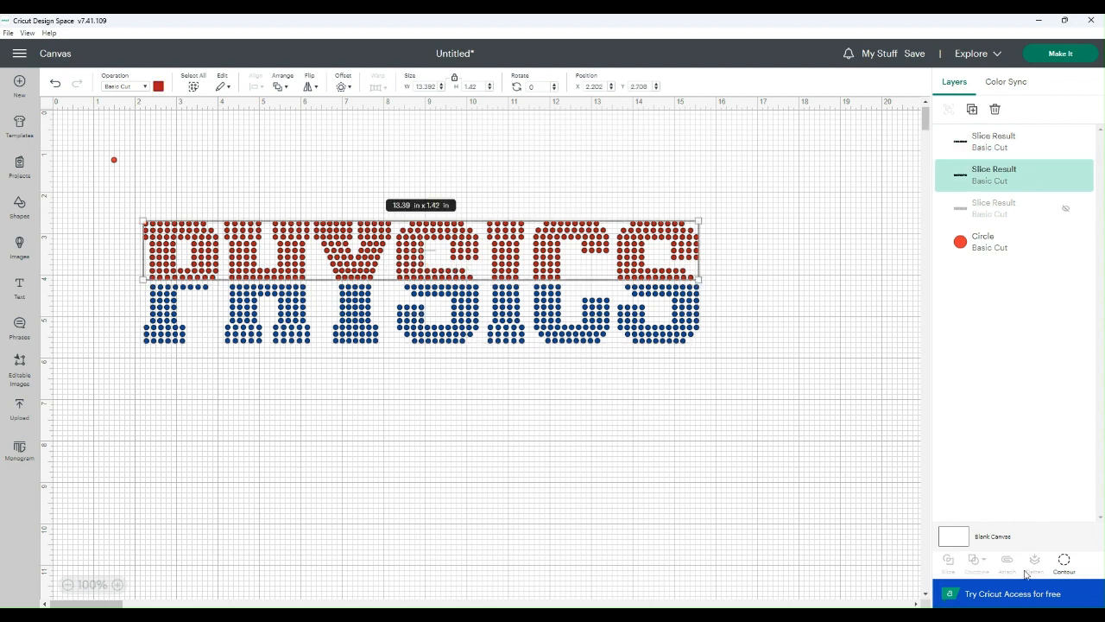
left_click(1064, 562)
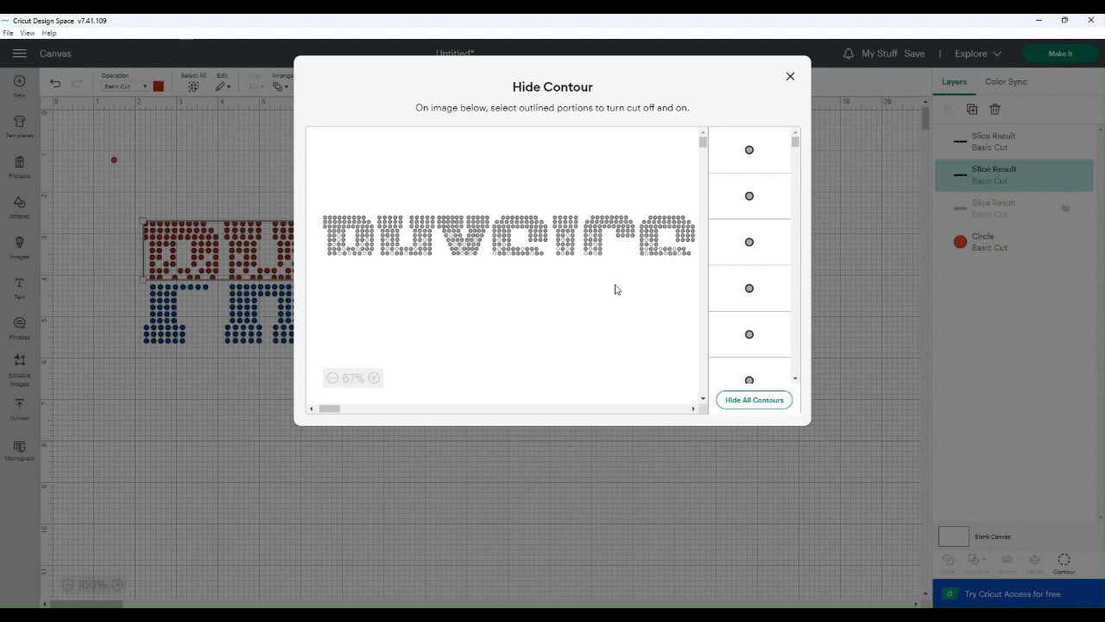
left_click(790, 77)
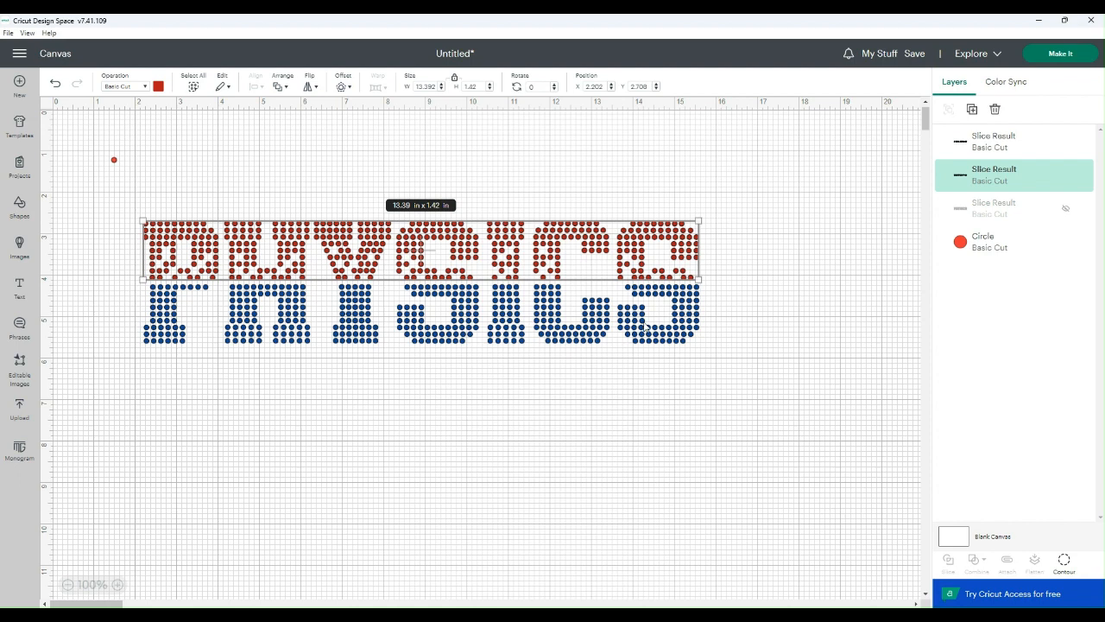
Step: Recolor the small 0.123 in circle dark blue and make six duplicates of it
left_click(114, 162)
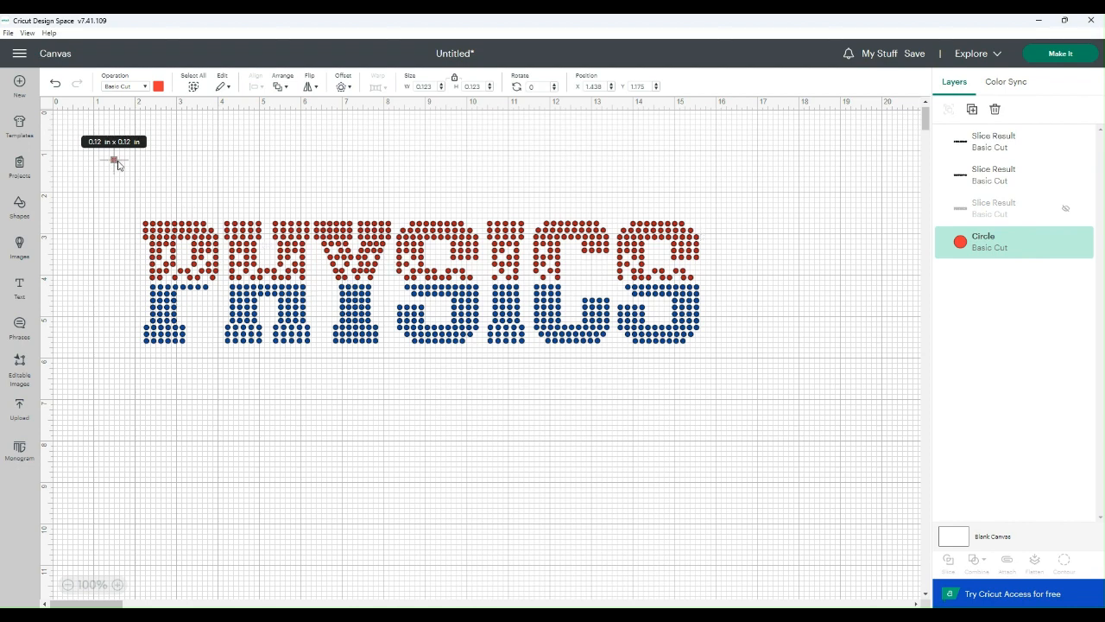
left_click(158, 87)
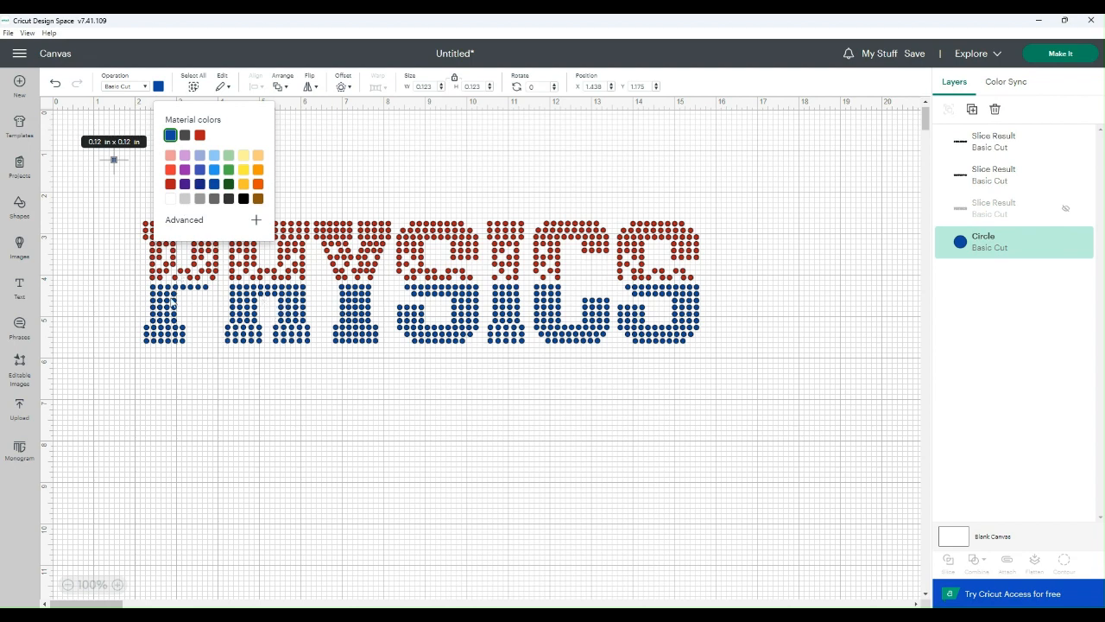
left_click(973, 111)
left_click(973, 112)
left_click(973, 112)
left_click(972, 112)
left_click(973, 112)
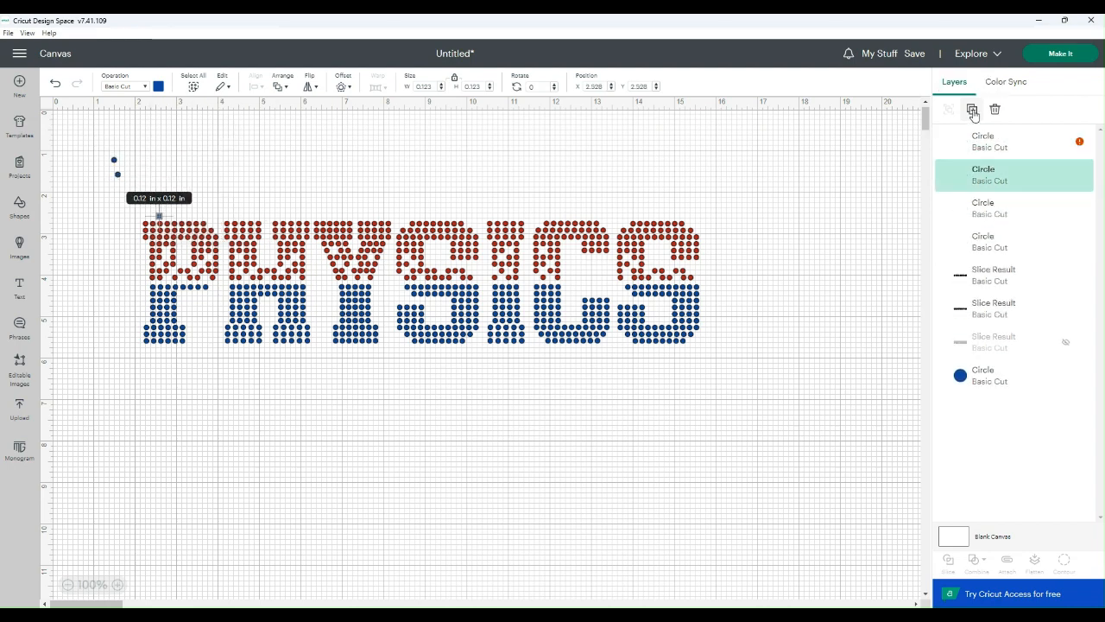
left_click(973, 112)
left_click(261, 394)
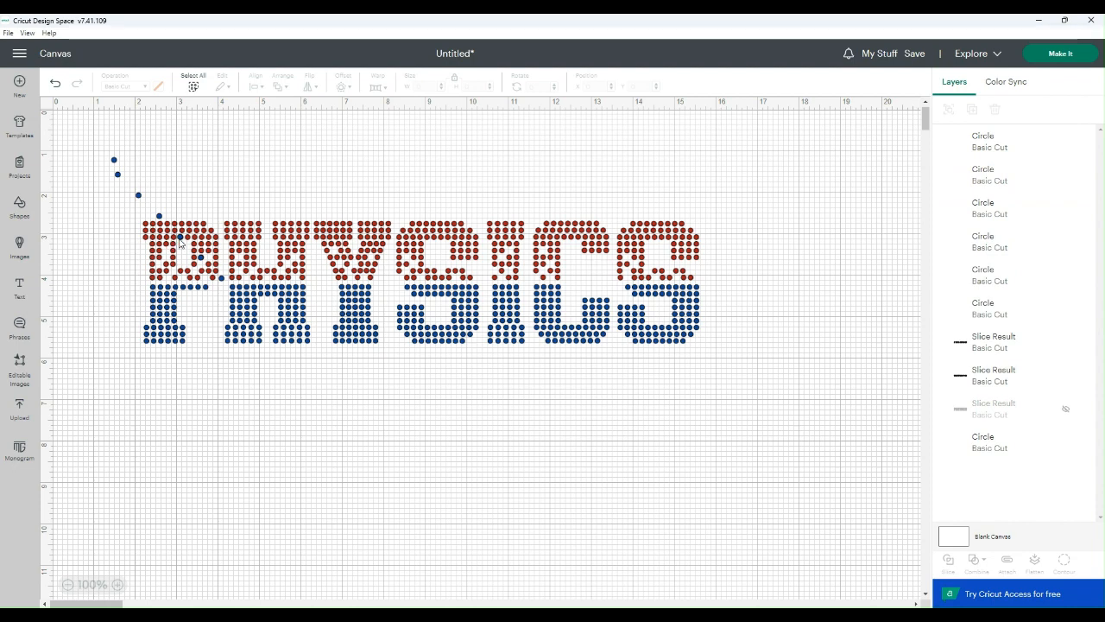
Step: Move a blue circle into the empty dot position in the P's red left stem, at about X 2.68, Y 3.38 in
left_click_drag(180, 242, 166, 254)
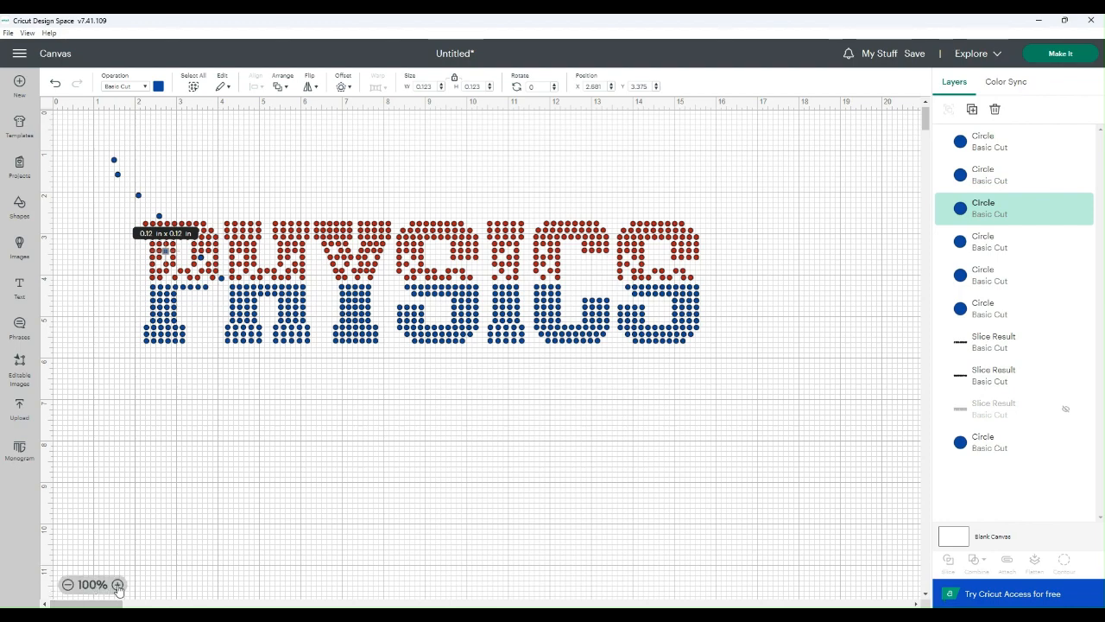
left_click(118, 585)
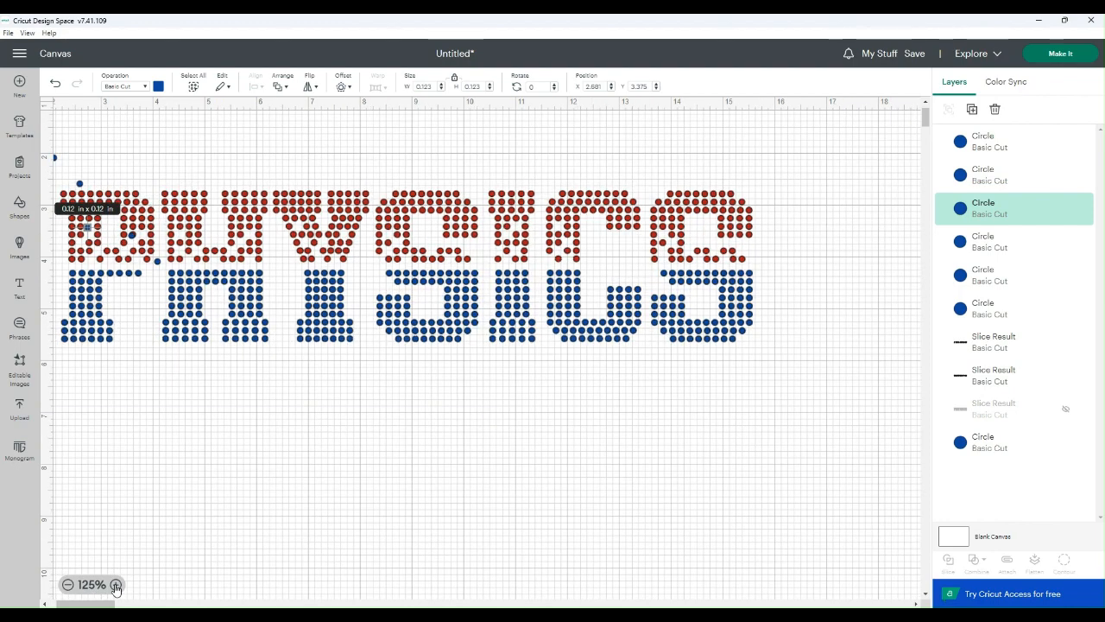
left_click(117, 585)
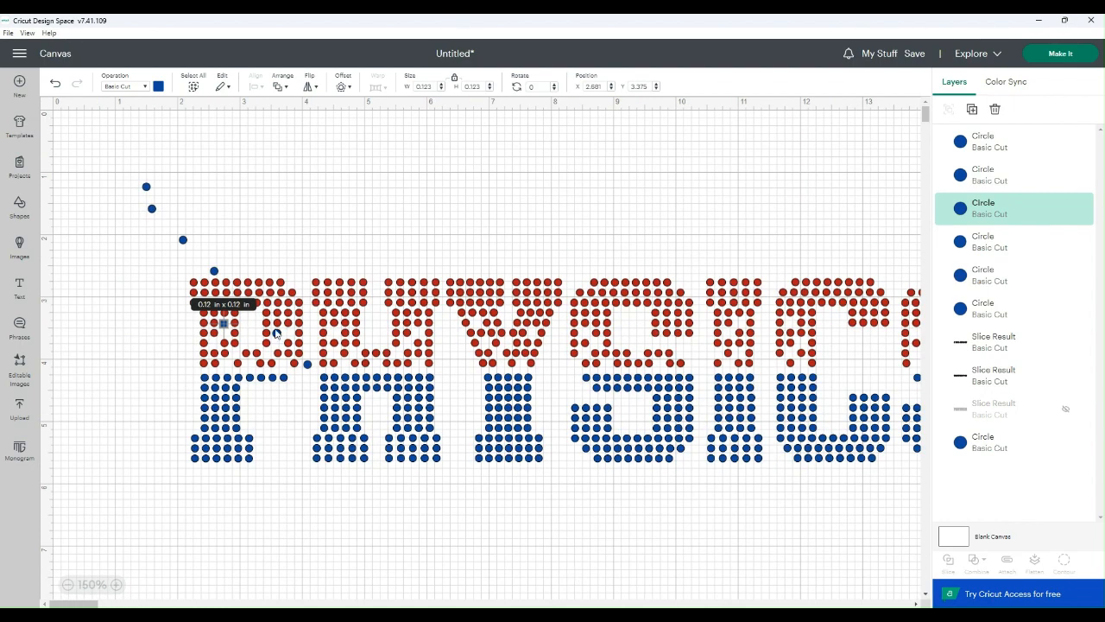
left_click(144, 328)
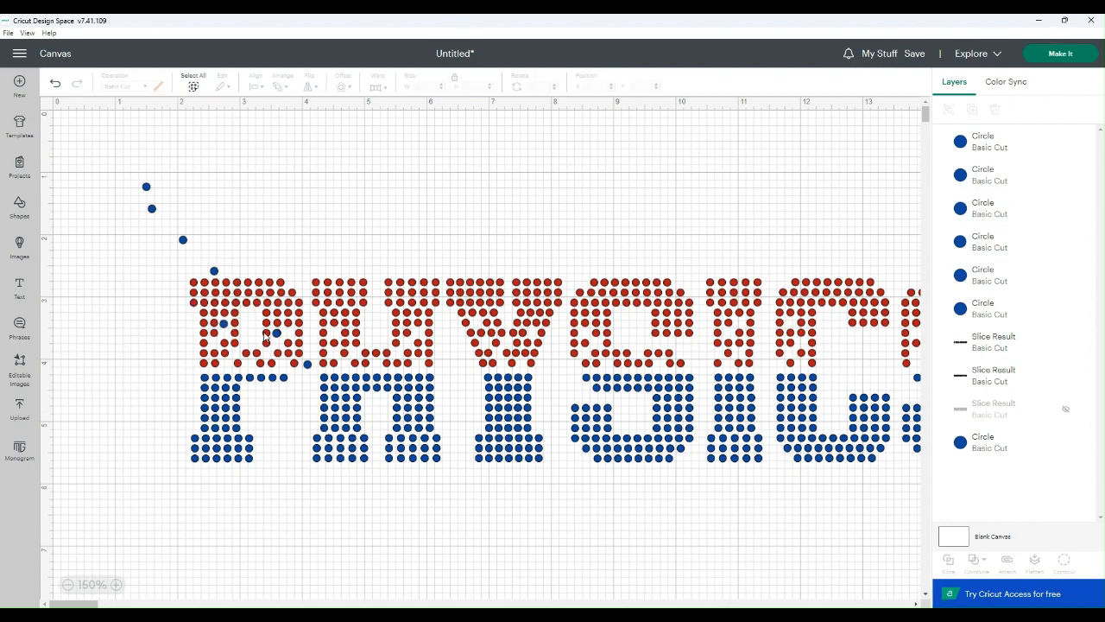
Step: Move four more blue circles into gaps in the P's red half, two in the right side of the bowl and two in the left stem
left_click_drag(277, 333, 282, 369)
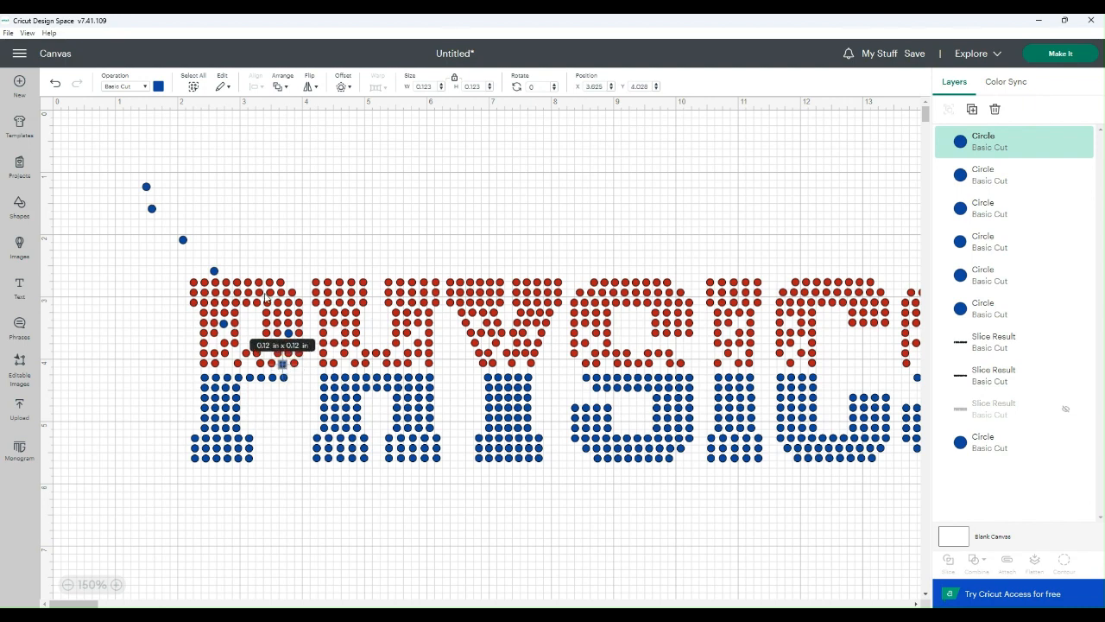
left_click_drag(214, 271, 226, 337)
left_click_drag(182, 239, 214, 343)
left_click(135, 355)
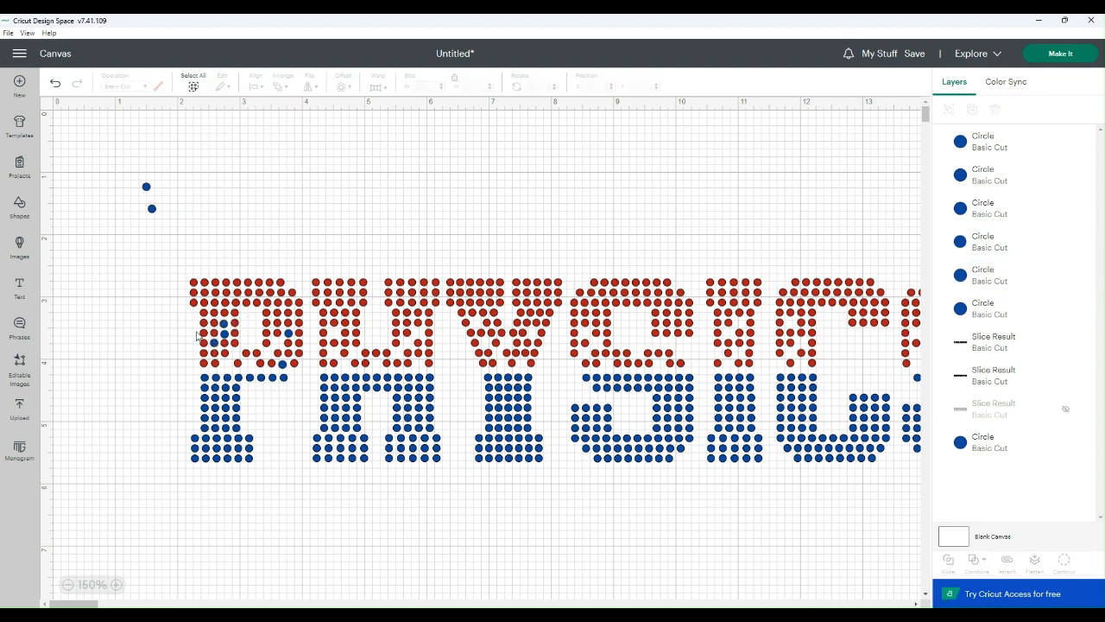
Step: Nudge the two stacked blue circles in the P's left stem into line with the red dots, the lower one at about X 2.70, Y 3.52 in
left_click(224, 326)
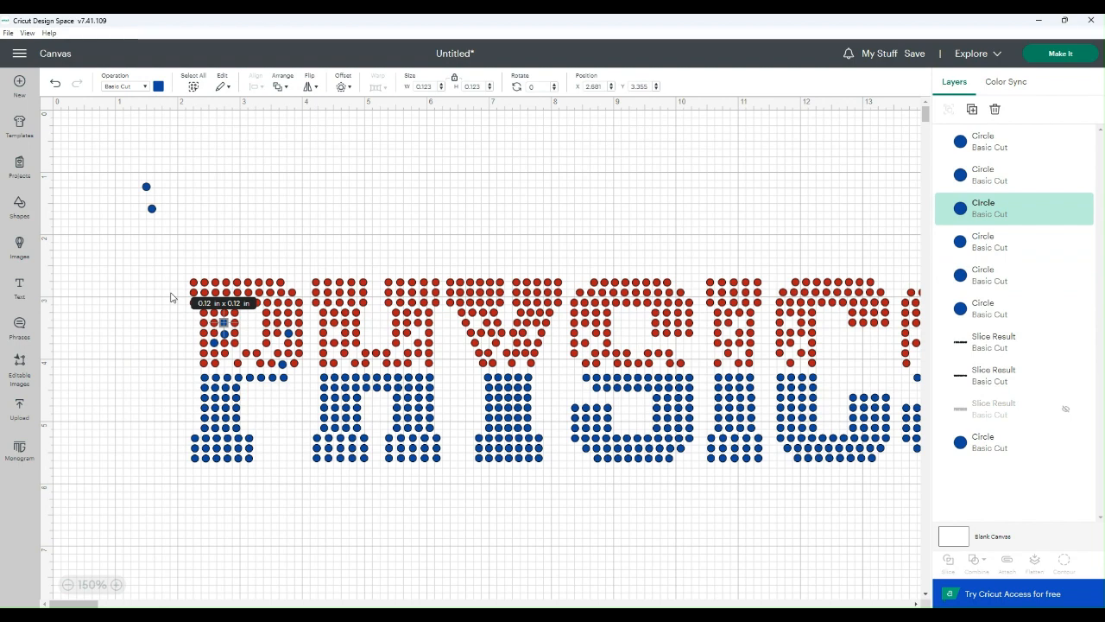
key("Right")
left_click(224, 335)
key("Right")
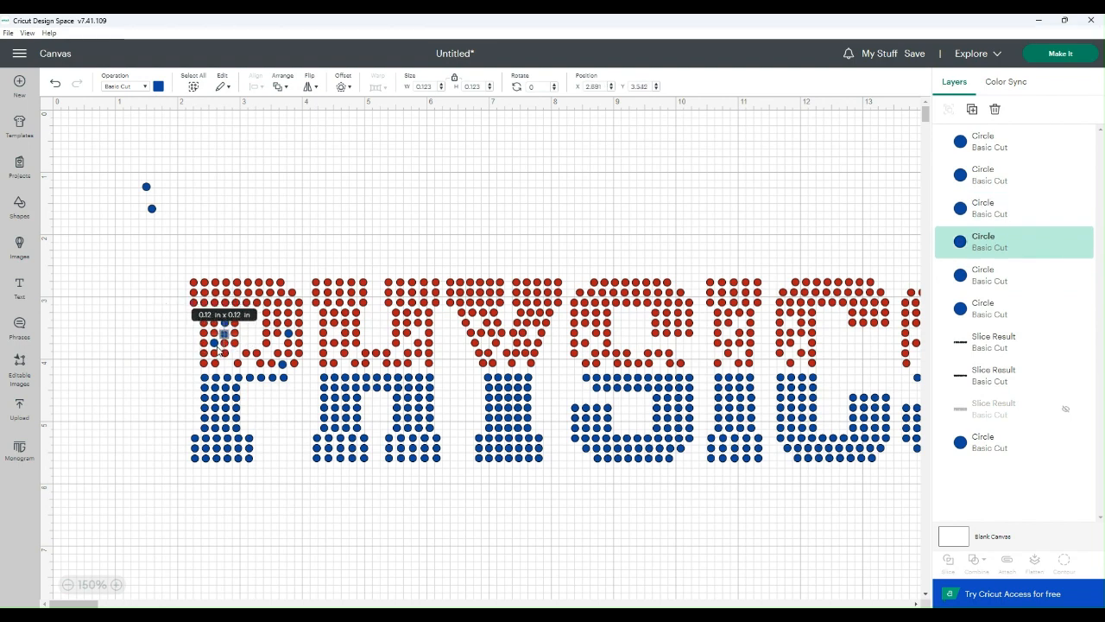
key("Up")
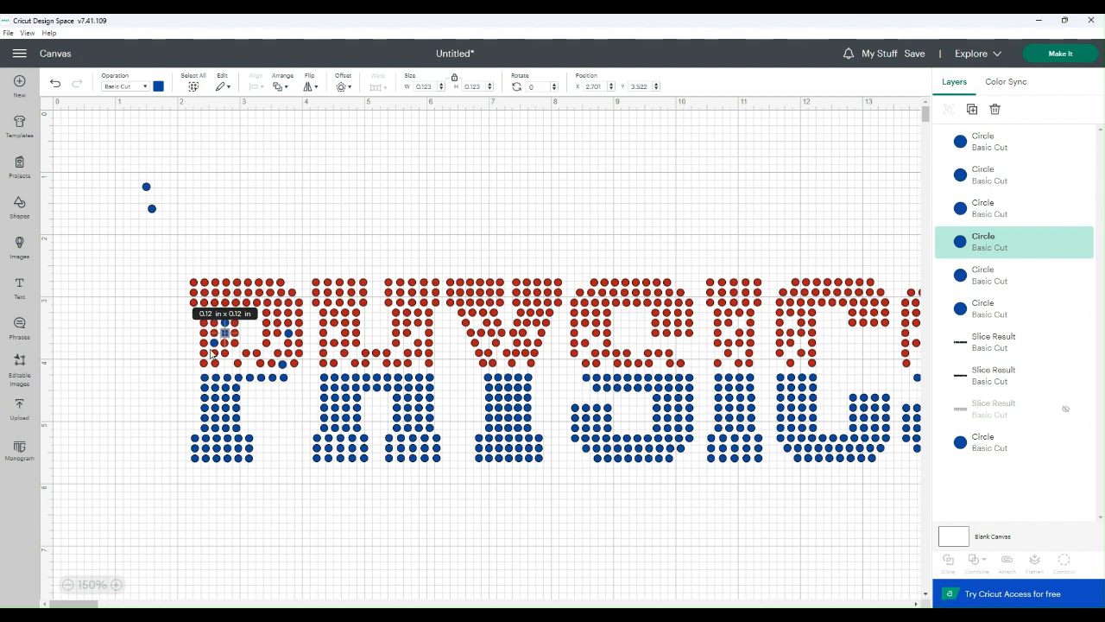
left_click(245, 552)
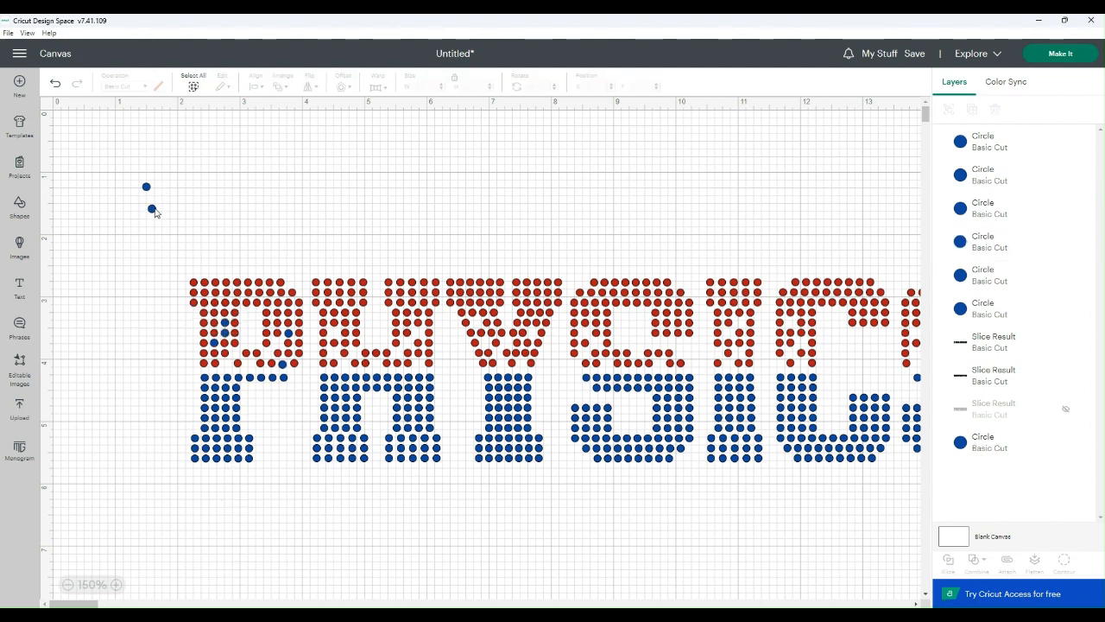
Step: Place another blue circle in the gap at the right edge of the P's left stem, at about X 2.86, Y 3.85 in
left_click_drag(150, 209, 240, 354)
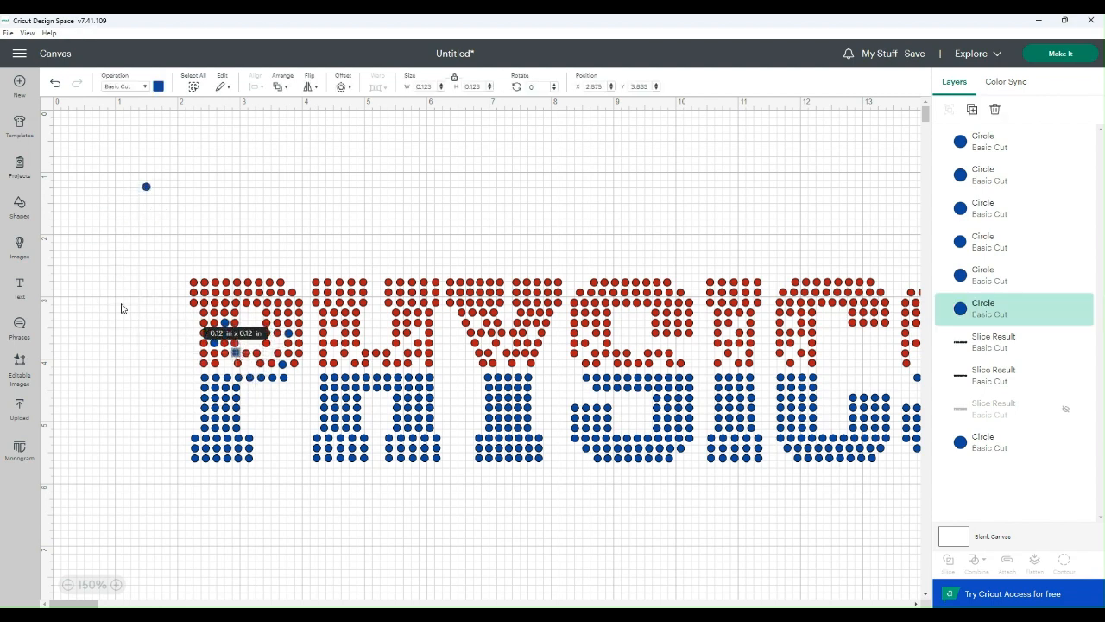
left_click(125, 308)
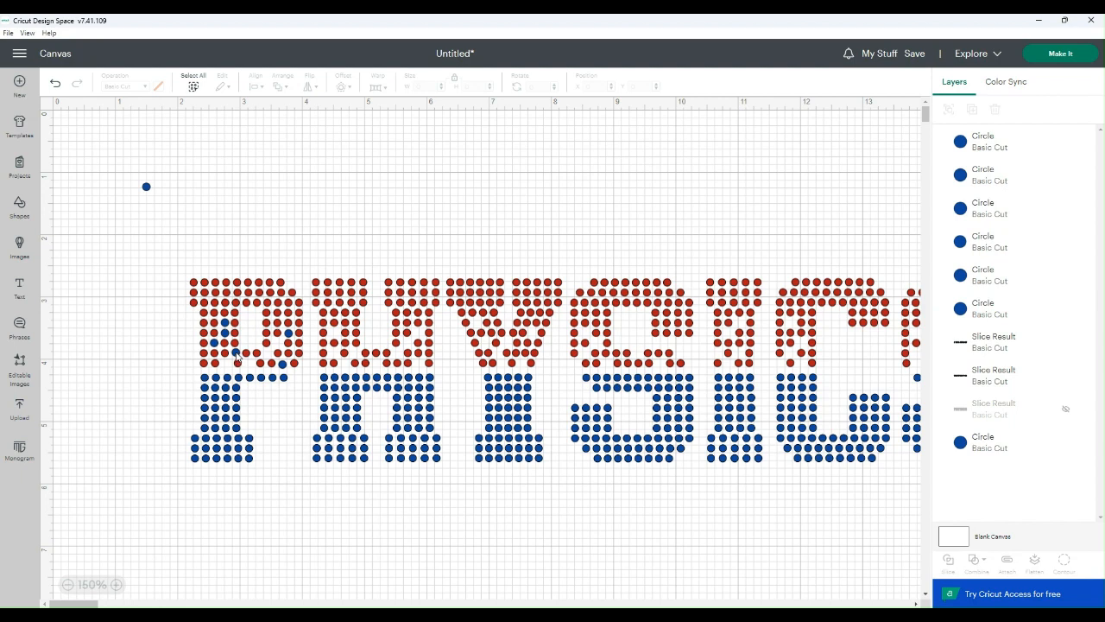
left_click(237, 355)
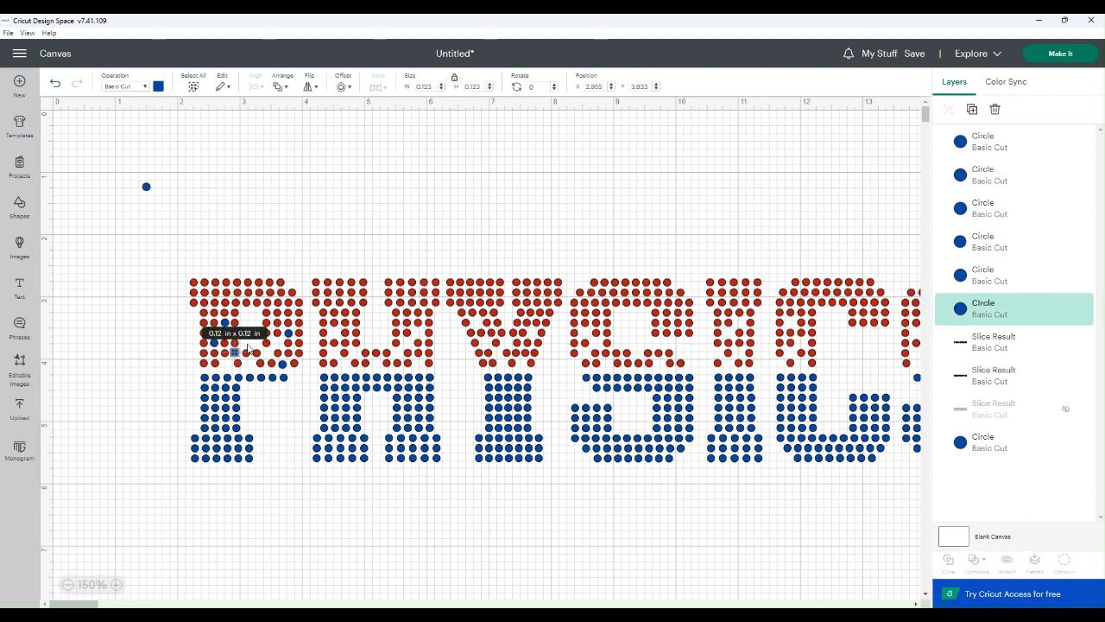
key("Down")
key("Down")
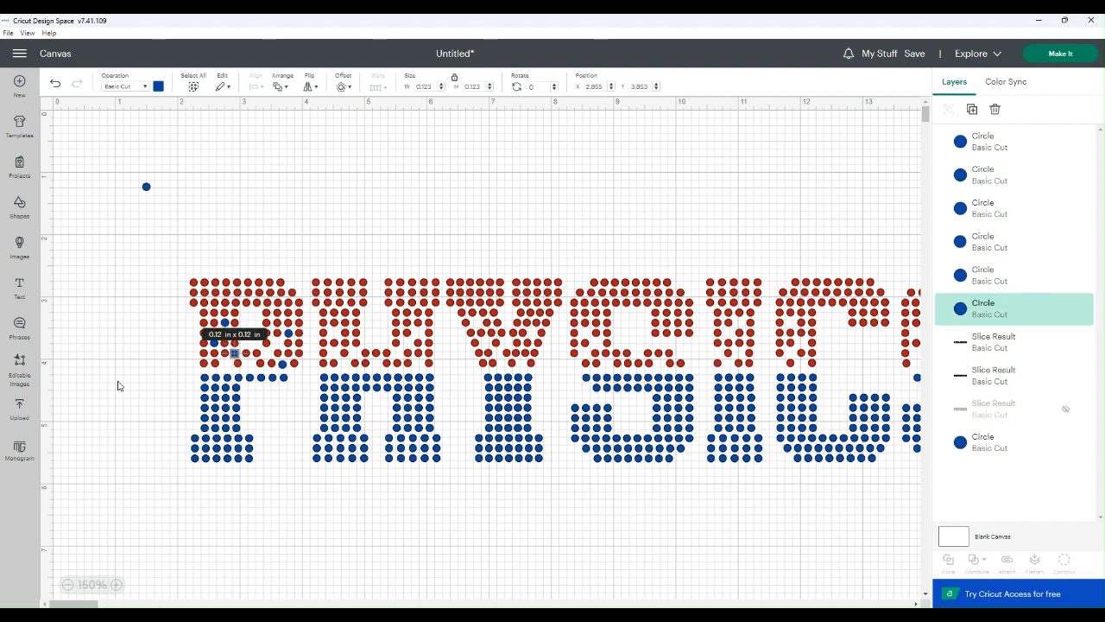
left_click(115, 316)
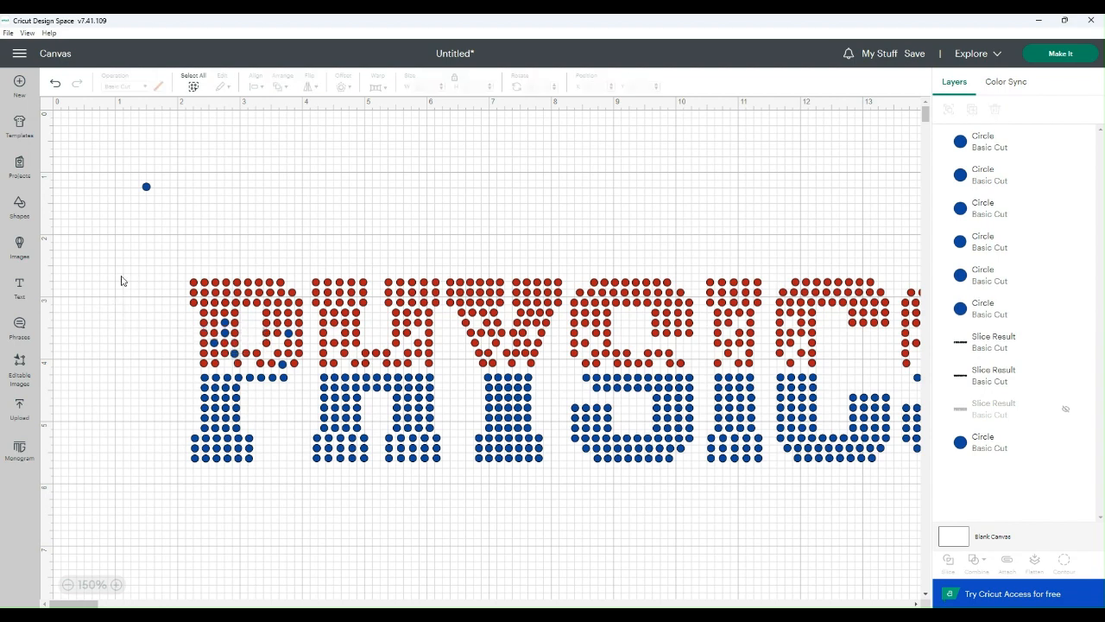
Step: Move the remaining spare circle clear of the letters to about X 3.92, Y 1.08 in and make eight duplicates of it
left_click_drag(147, 187, 303, 184)
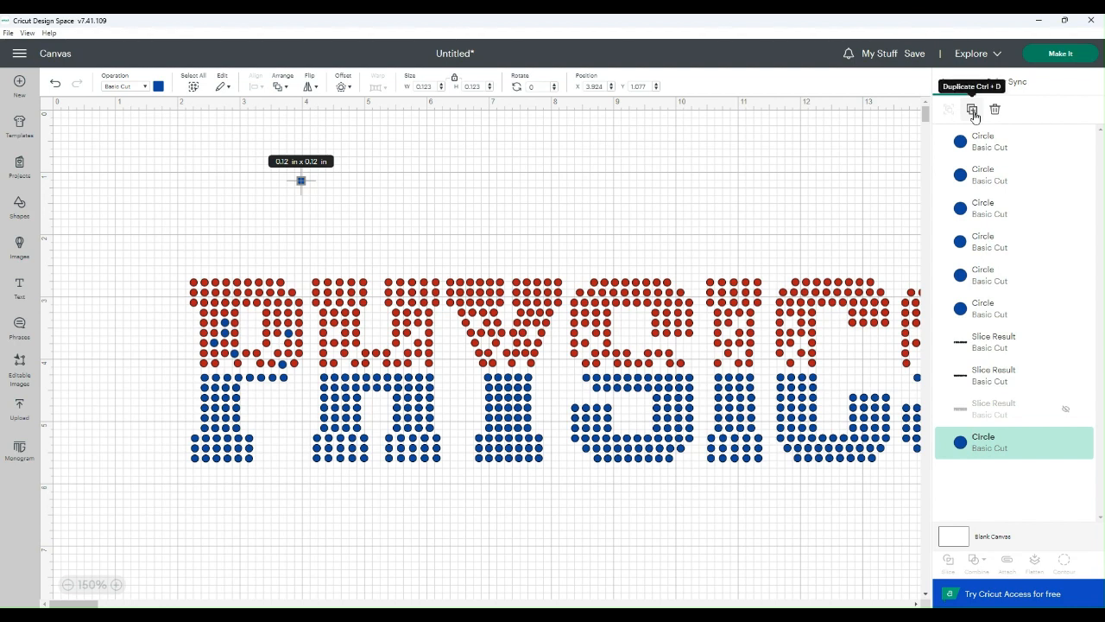
left_click(973, 112)
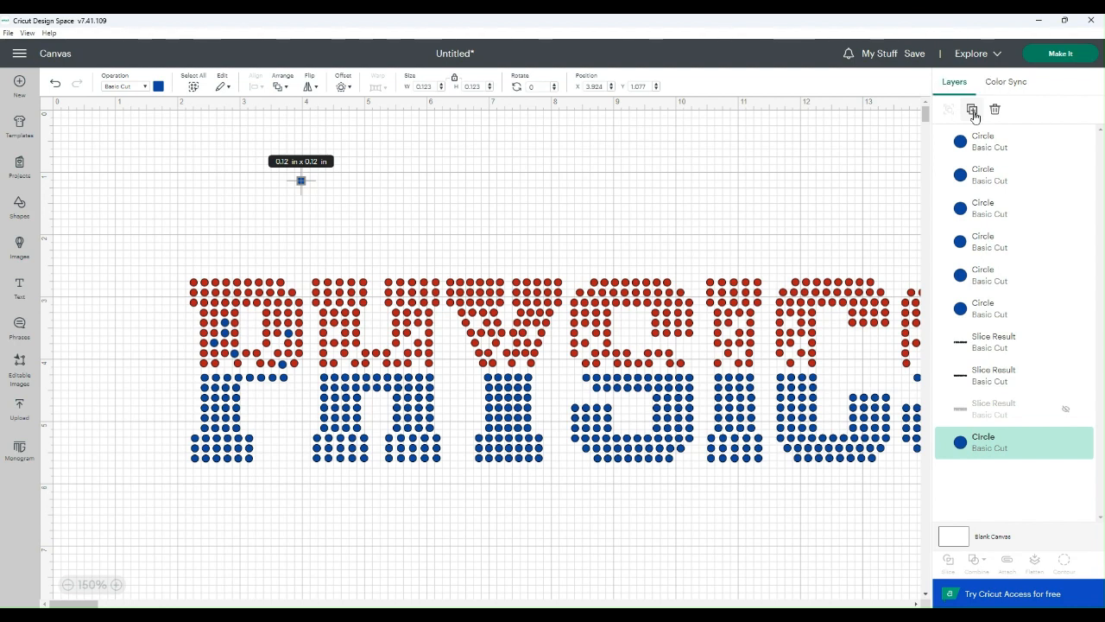
left_click(973, 112)
left_click(973, 112)
left_click(973, 112)
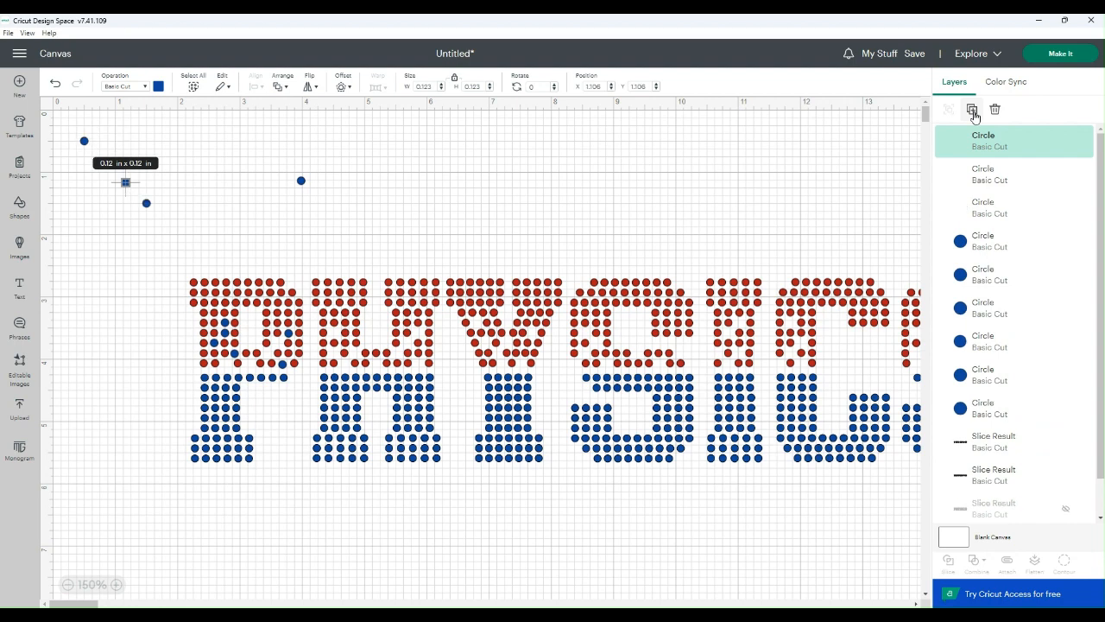
left_click(973, 112)
left_click(973, 112)
left_click(973, 112)
left_click(972, 112)
left_click(972, 112)
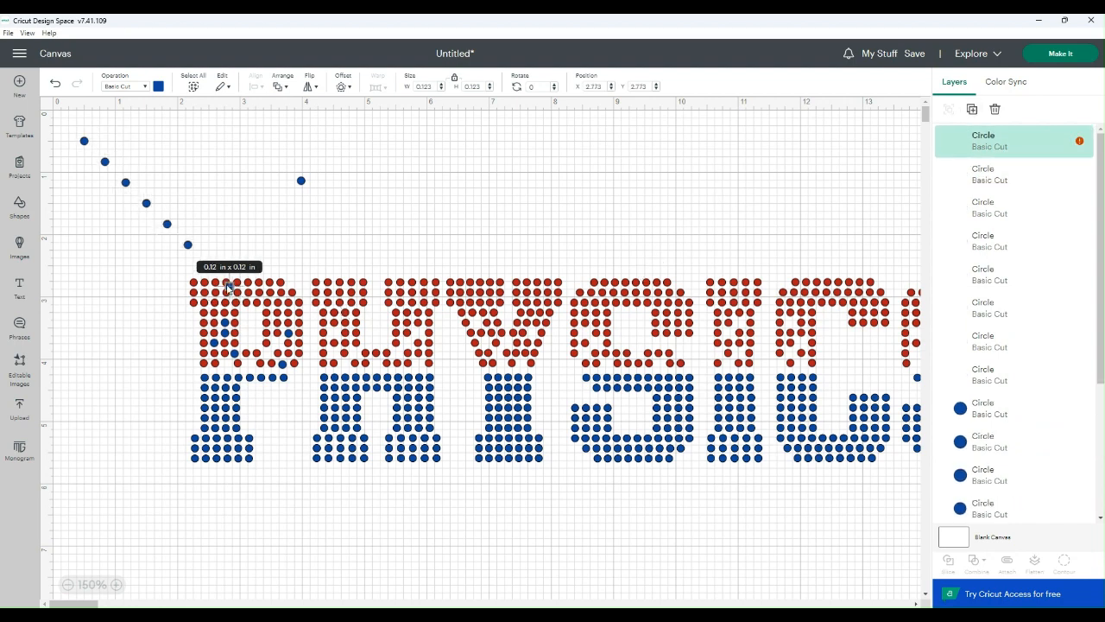
Step: Place two blue circles in gaps of the P's lowest red row, at about X 2.70, Y 3.99 in and X 3.07, Y 4.02 in
left_click_drag(228, 287, 226, 369)
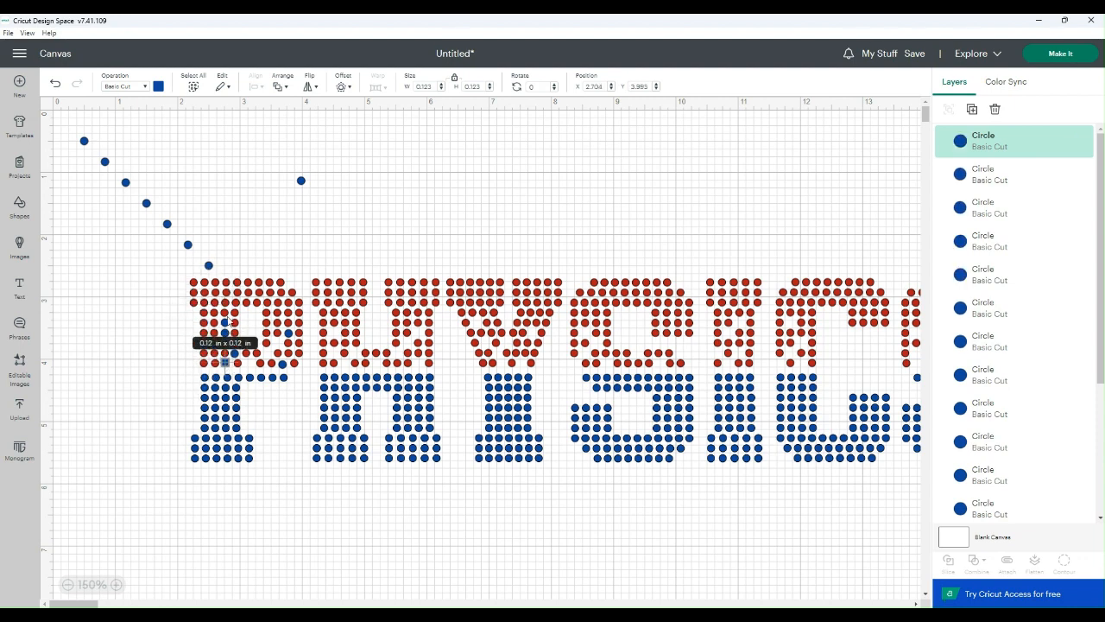
left_click(152, 325)
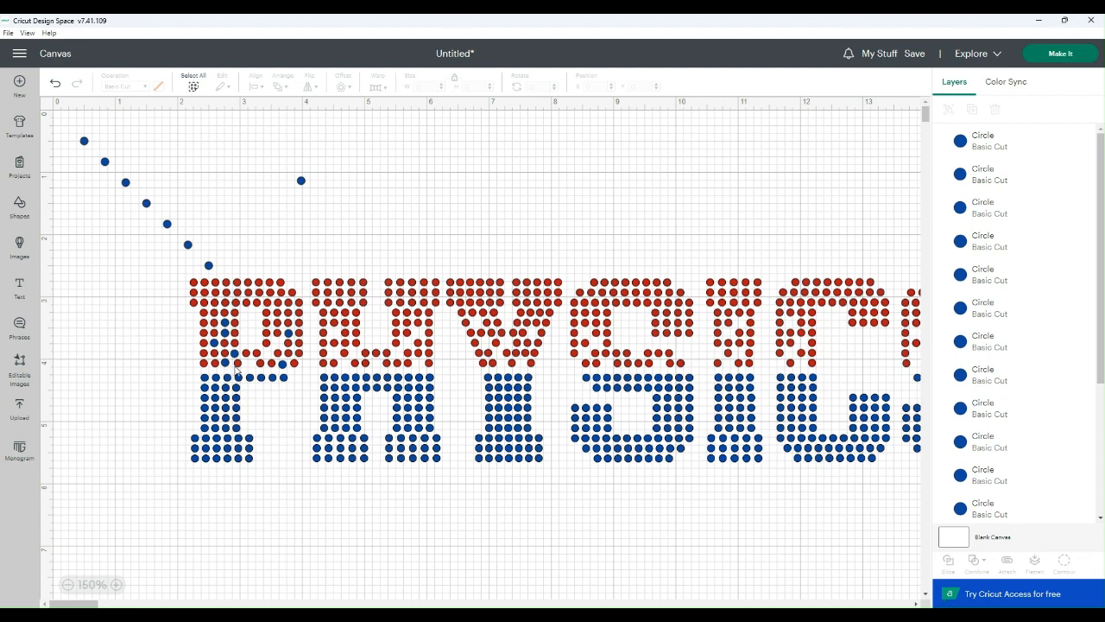
left_click_drag(169, 225, 251, 367)
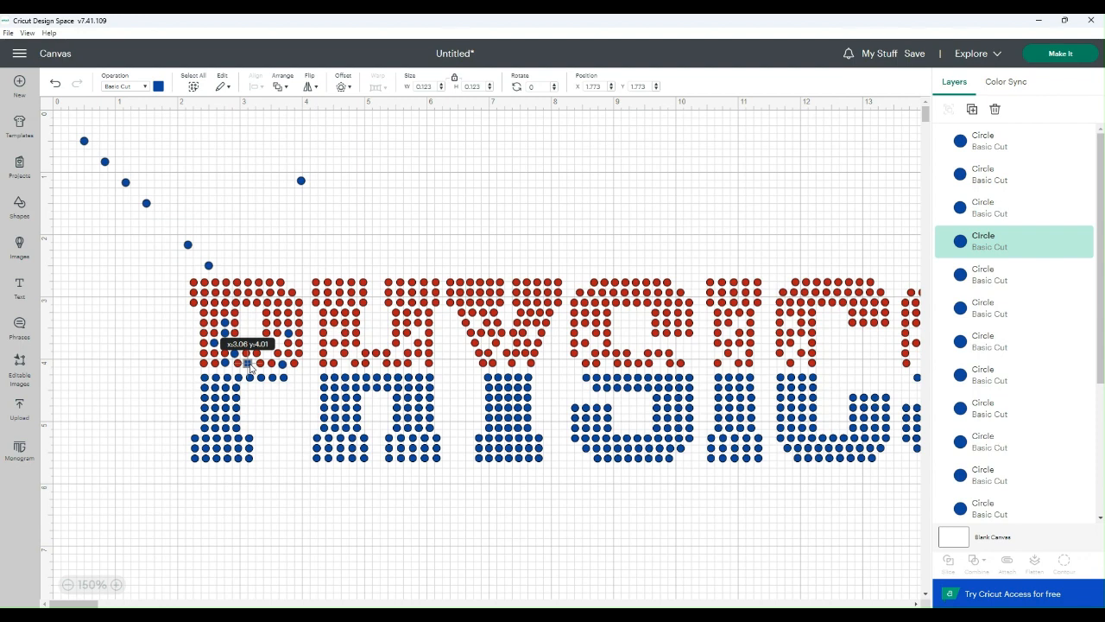
left_click(110, 371)
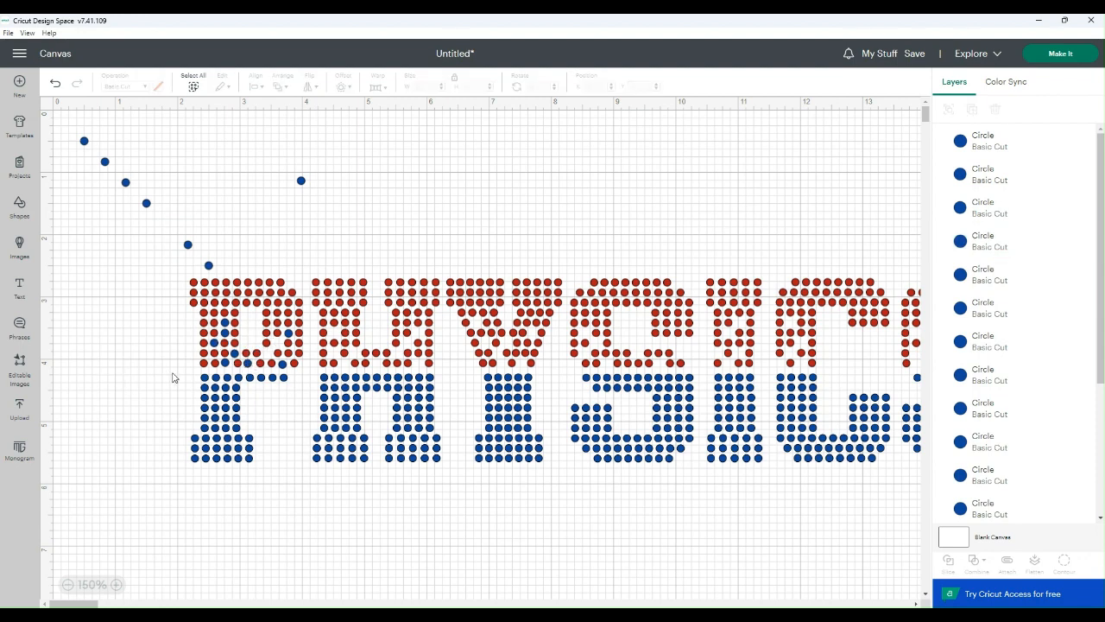
left_click(248, 365)
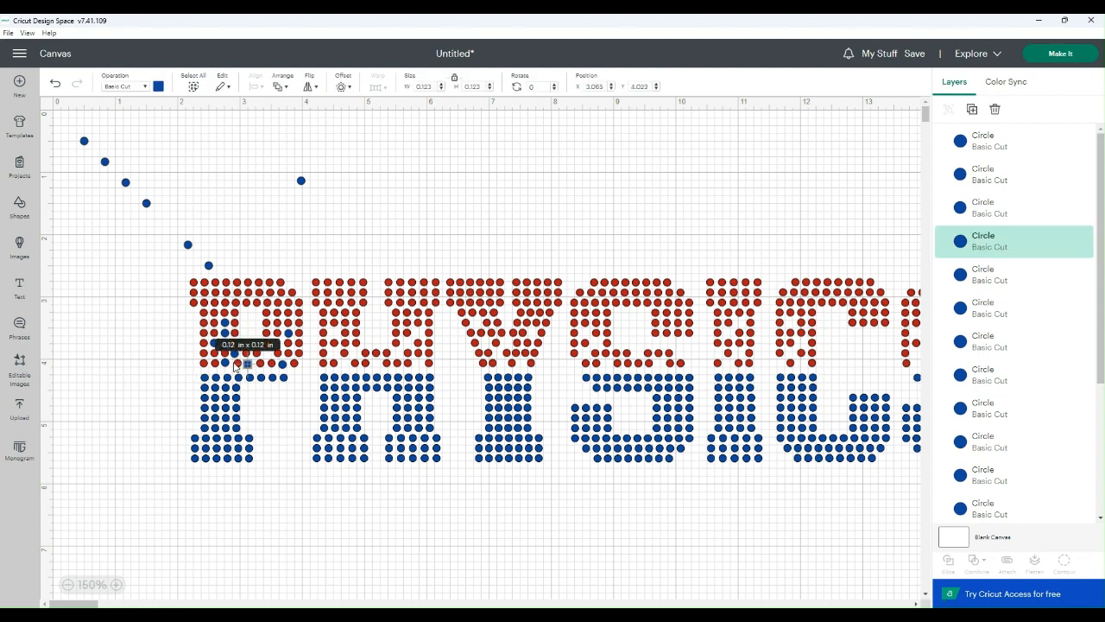
left_click(152, 331)
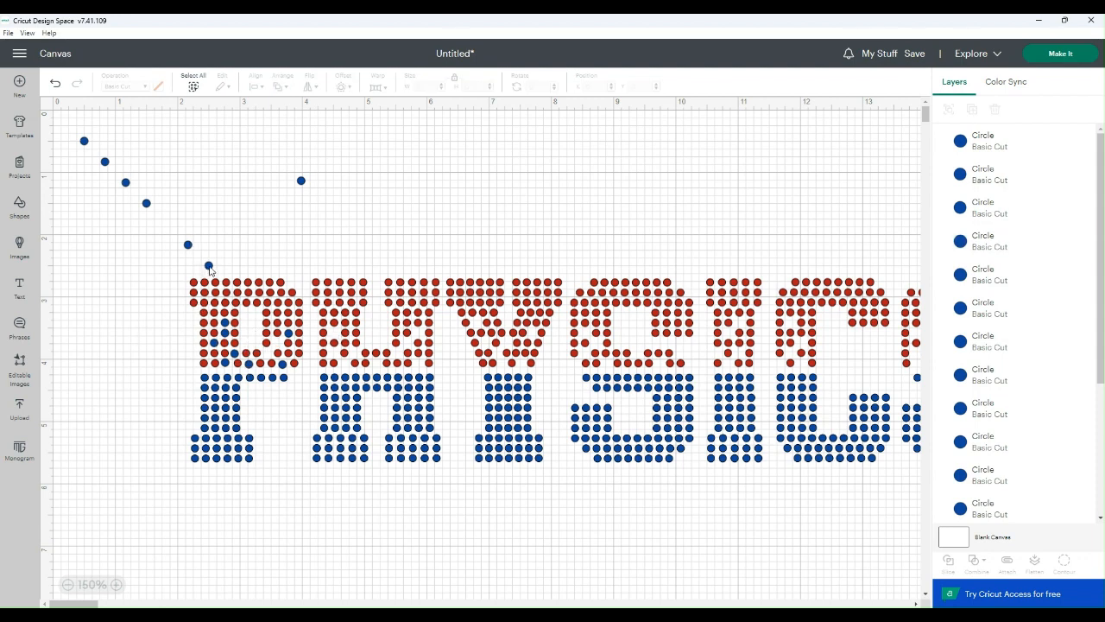
Step: Place two blue circles in the lower gaps of the P's bowl, at about X 3.54, Y 3.68 in and X 3.37, Y 3.86 in
left_click_drag(208, 266, 280, 350)
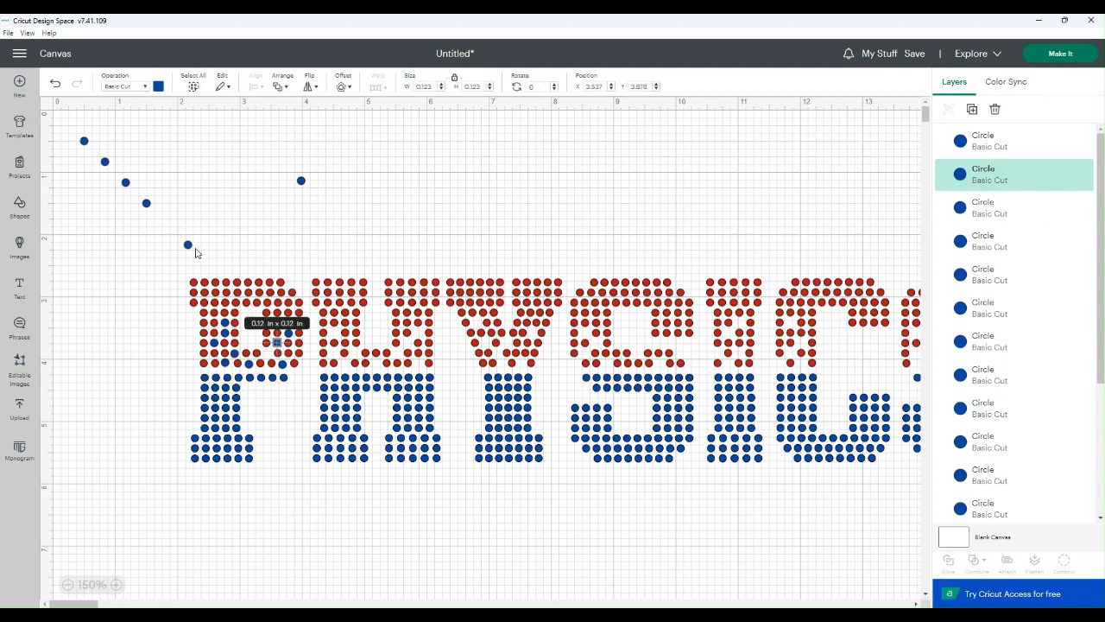
left_click_drag(189, 247, 270, 356)
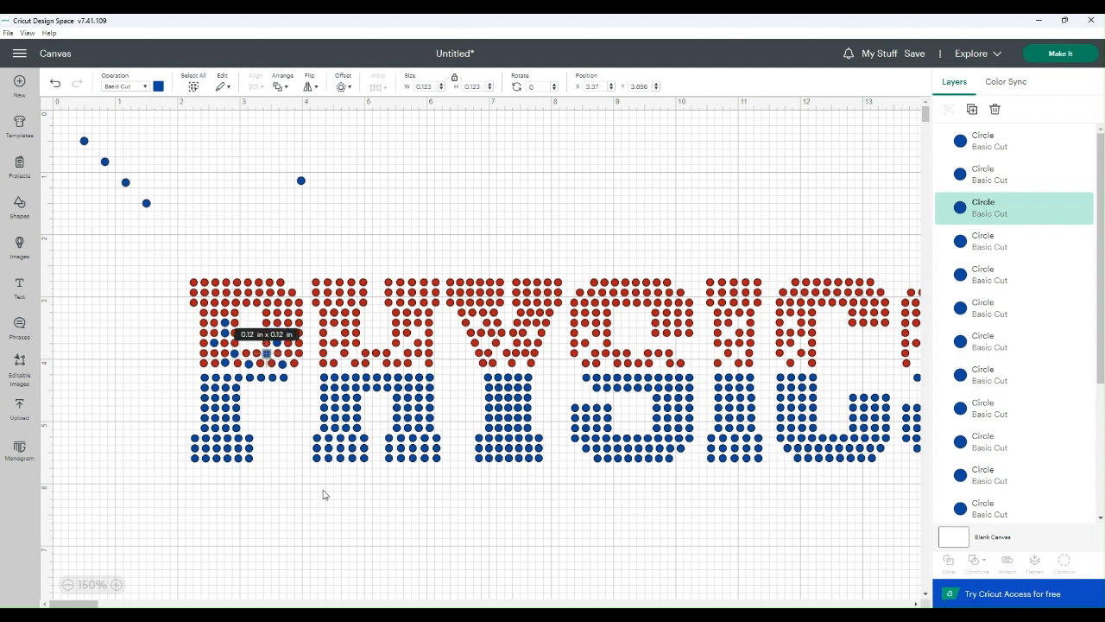
left_click(313, 557)
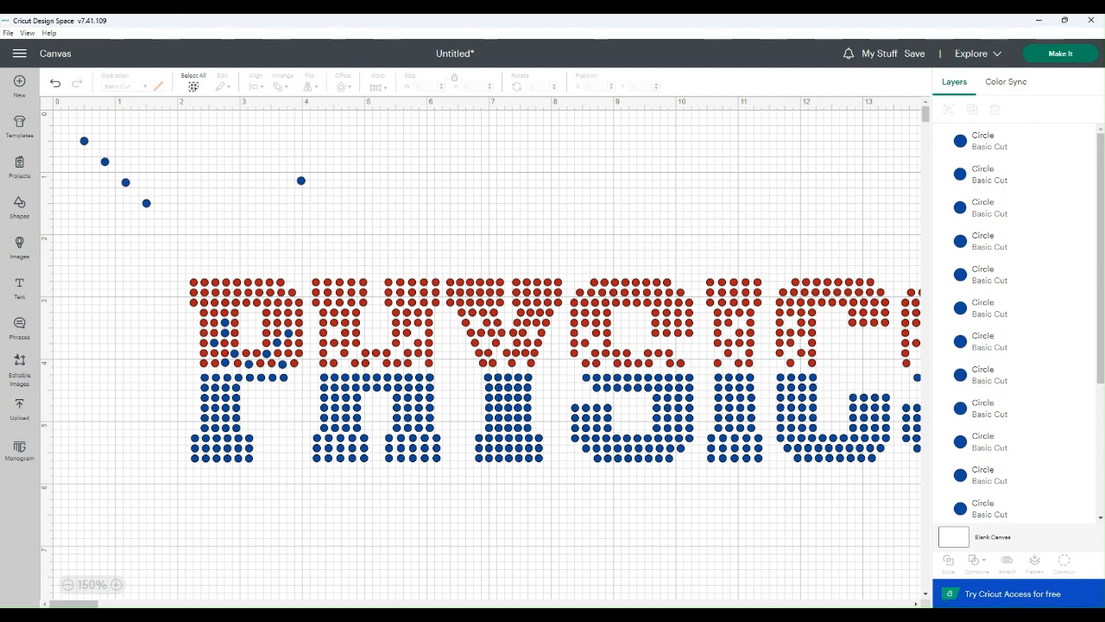
Step: Shift the blue circle at the lower inner edge of the P's bowl slightly to the right to center it in its gap
scroll(584, 261, "right", 3)
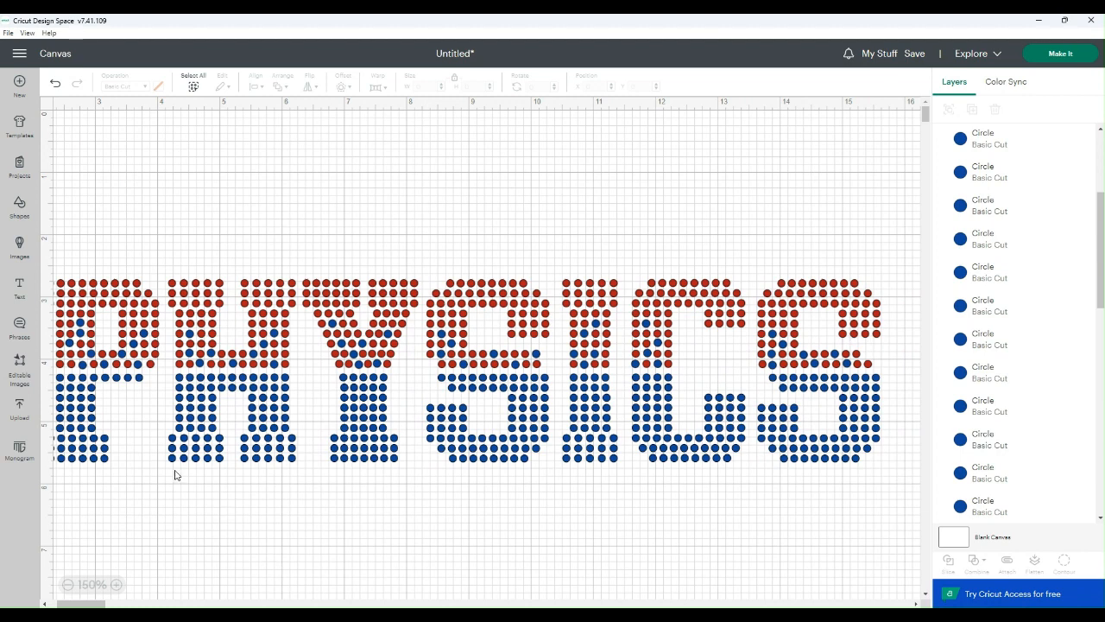
left_click(123, 355)
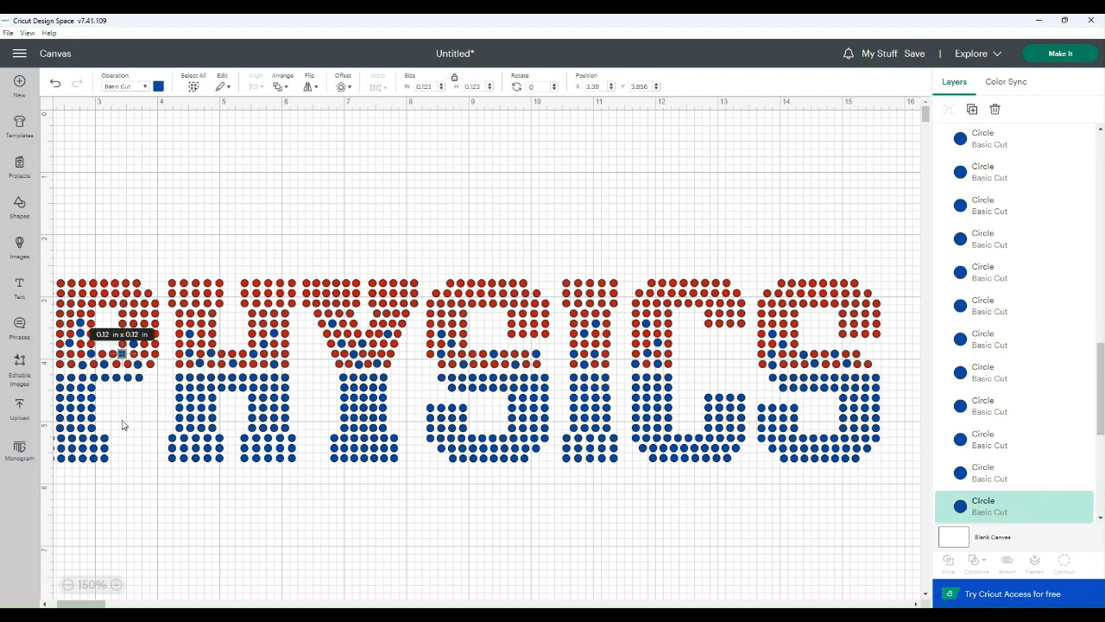
left_click_drag(122, 353, 124, 353)
left_click(204, 543)
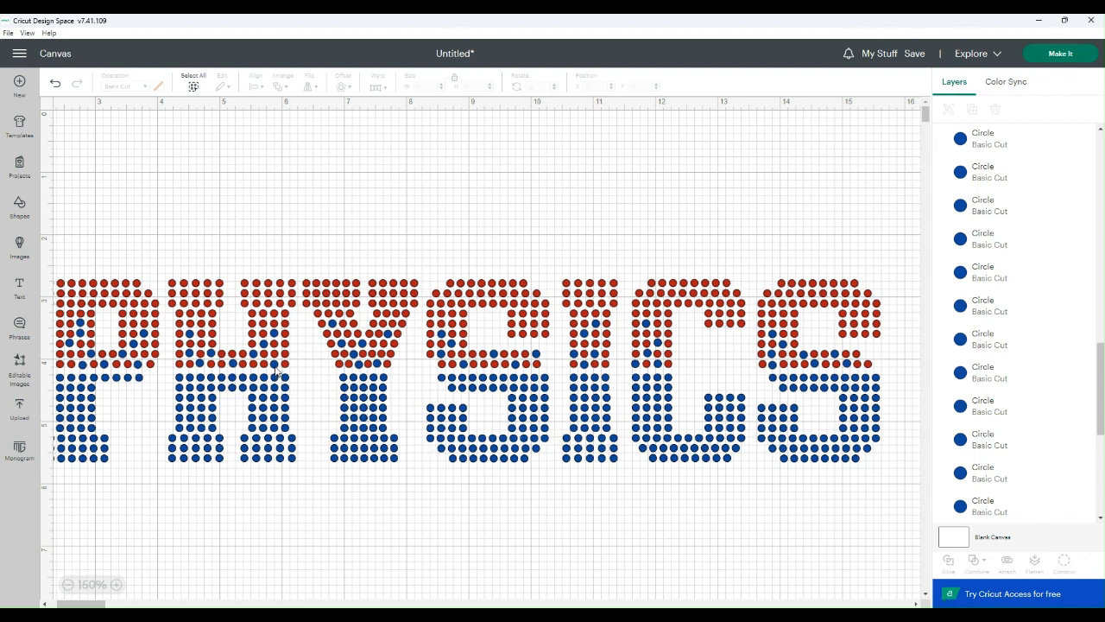
Step: Recolor the red upper half of PHYSICS golden yellow
left_click(201, 294)
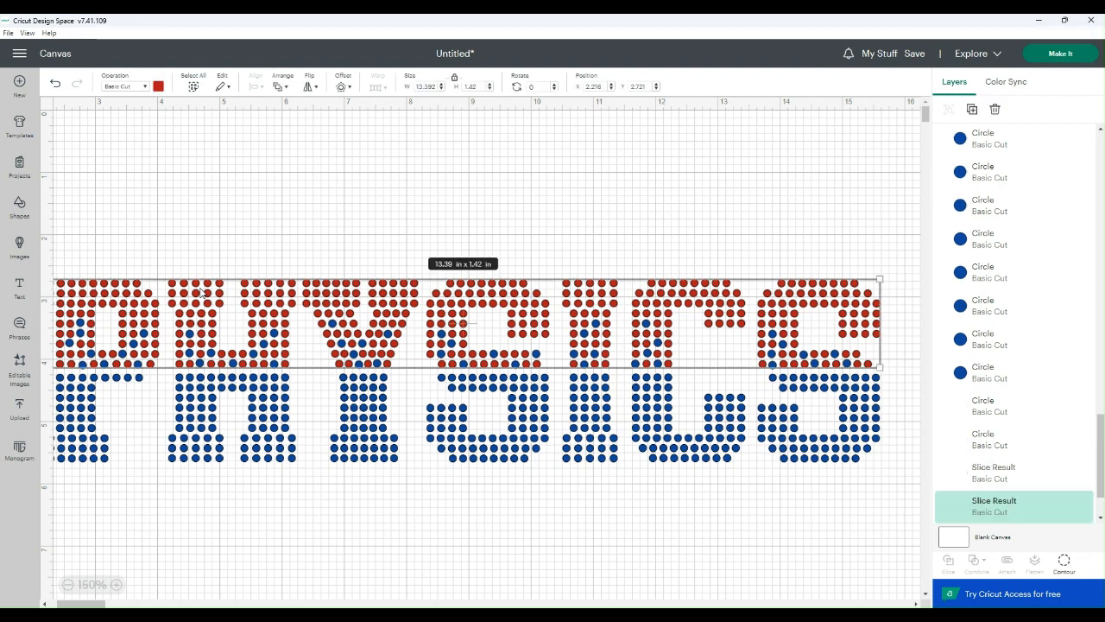
left_click(158, 86)
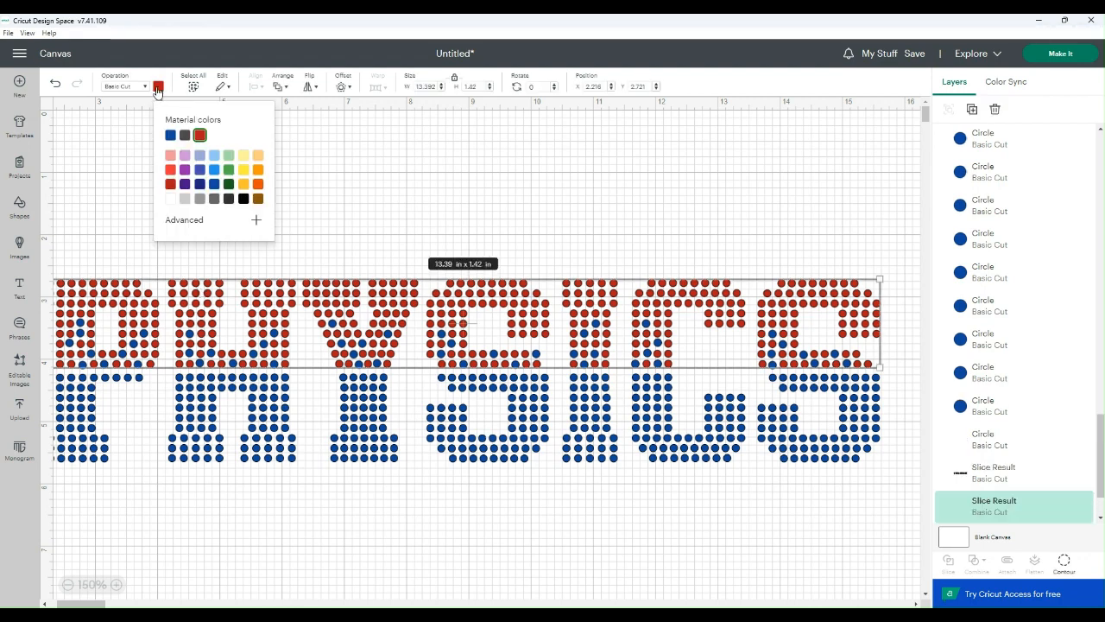
left_click(243, 187)
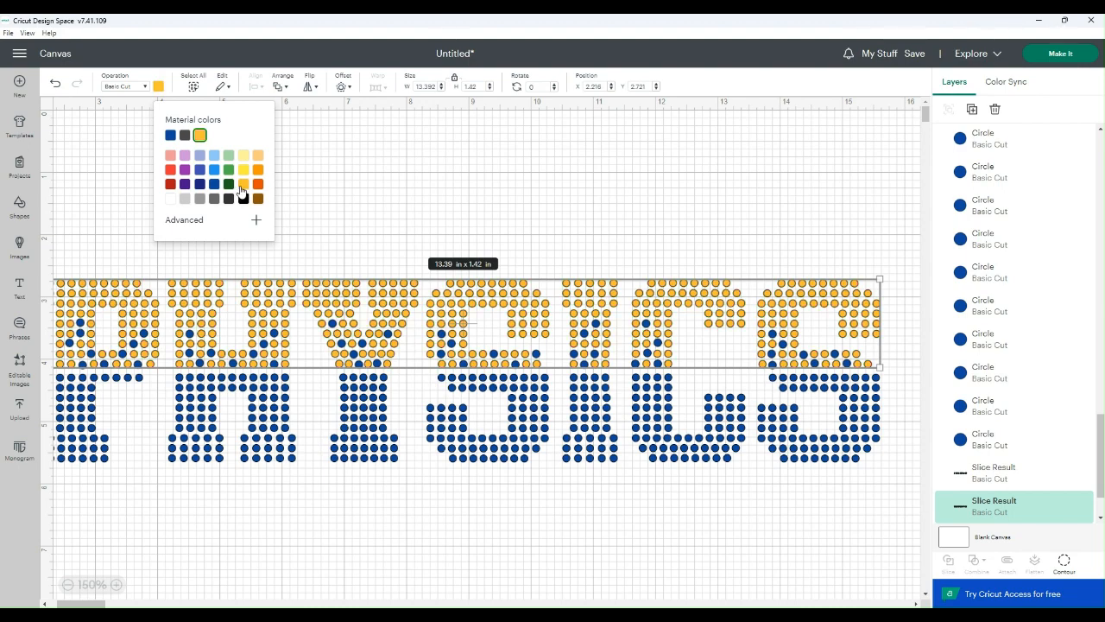
left_click(383, 568)
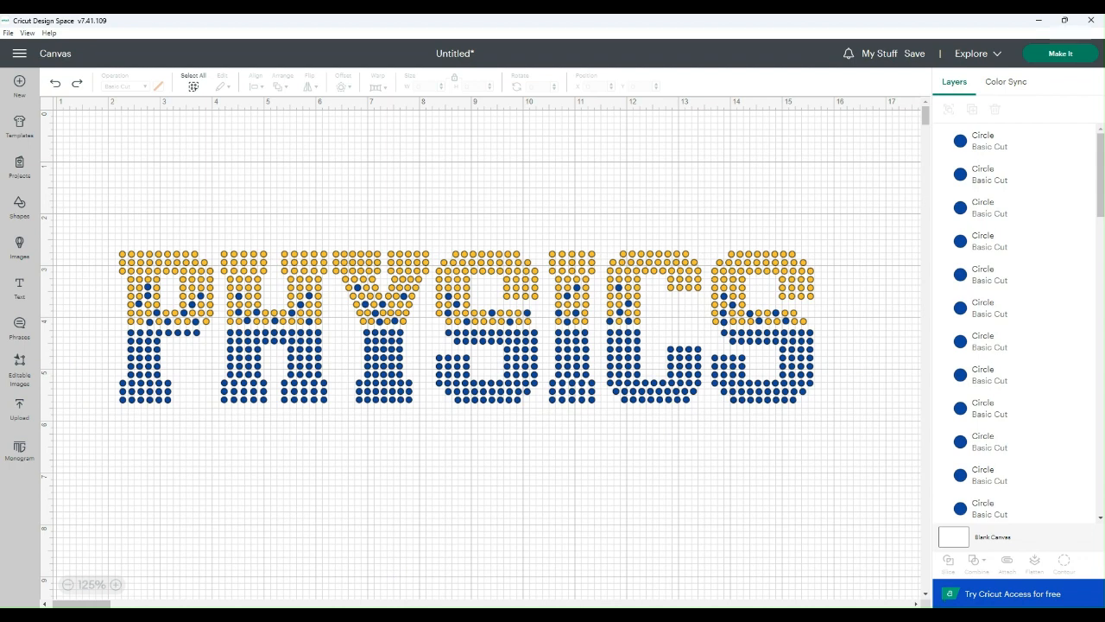
Step: Nudge the blue lower half of PHYSICS upward to Y 4.178 in, closer to the yellow half
left_click(392, 388)
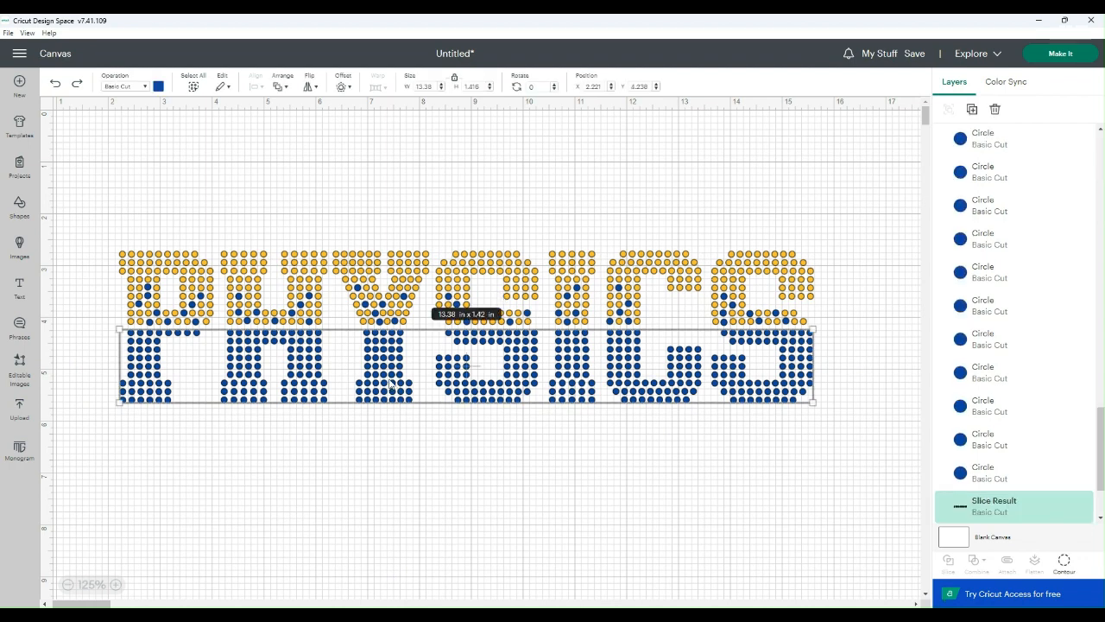
key("Up")
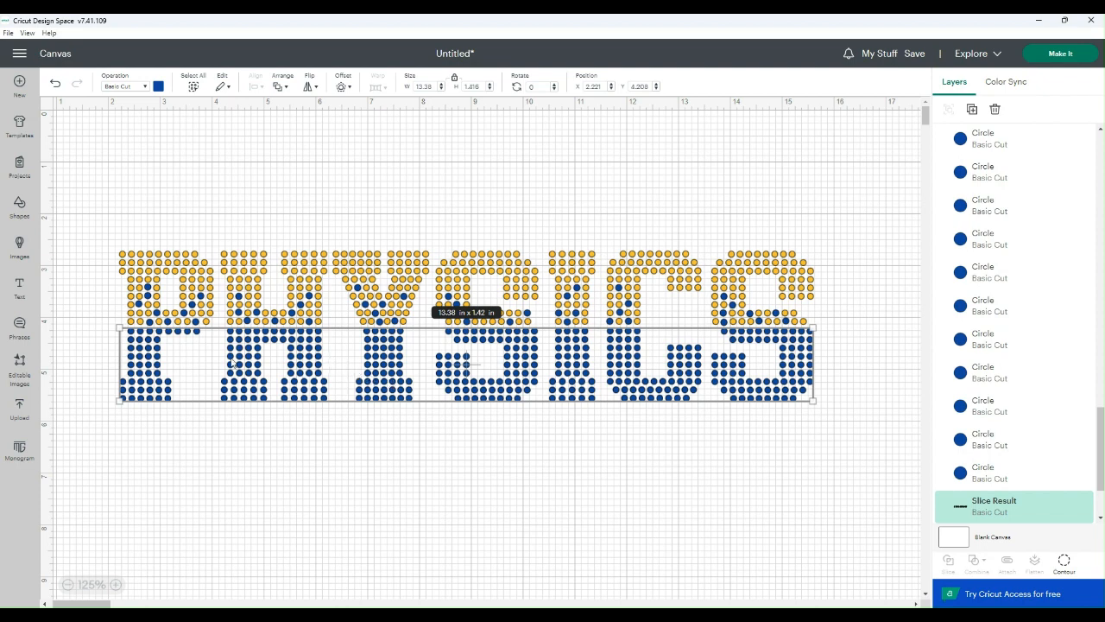
left_click(311, 488)
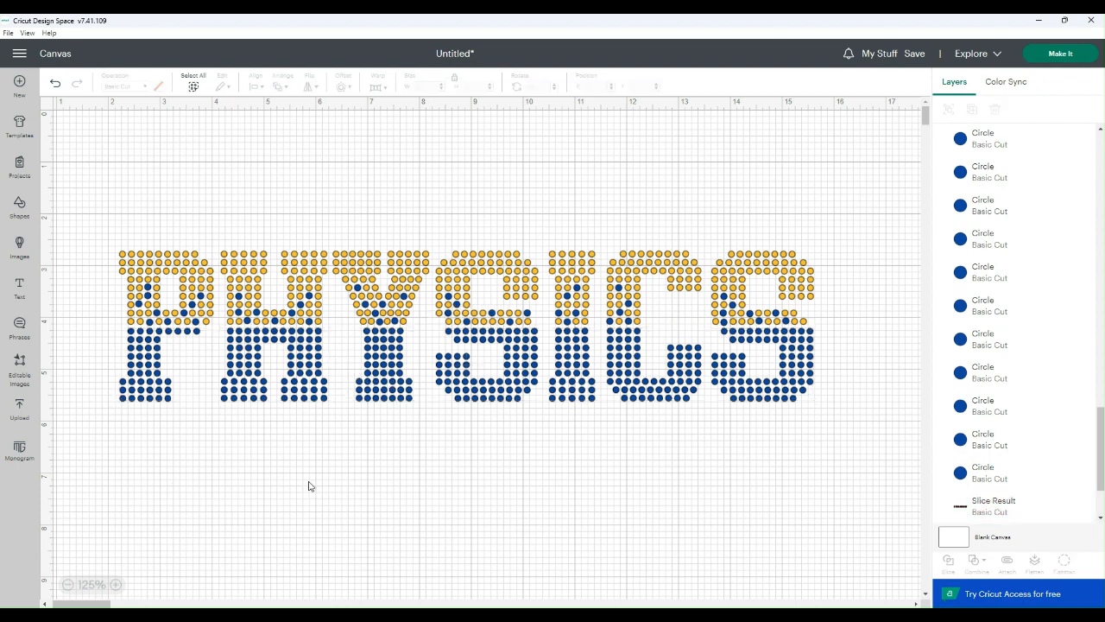
left_click(346, 377)
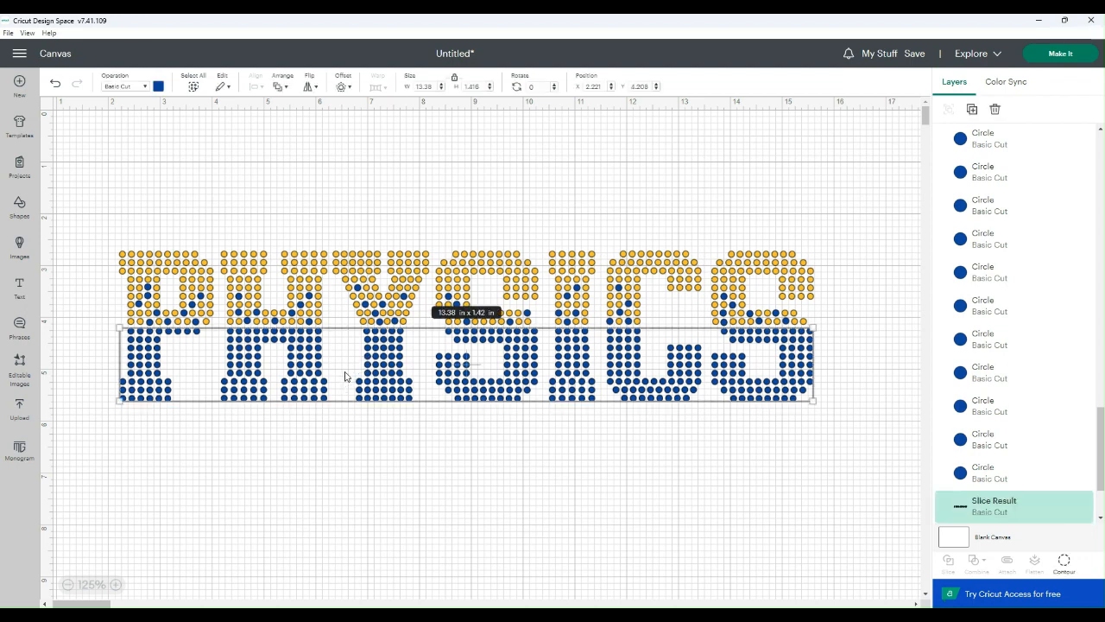
key("Up")
key("Up")
key("Up")
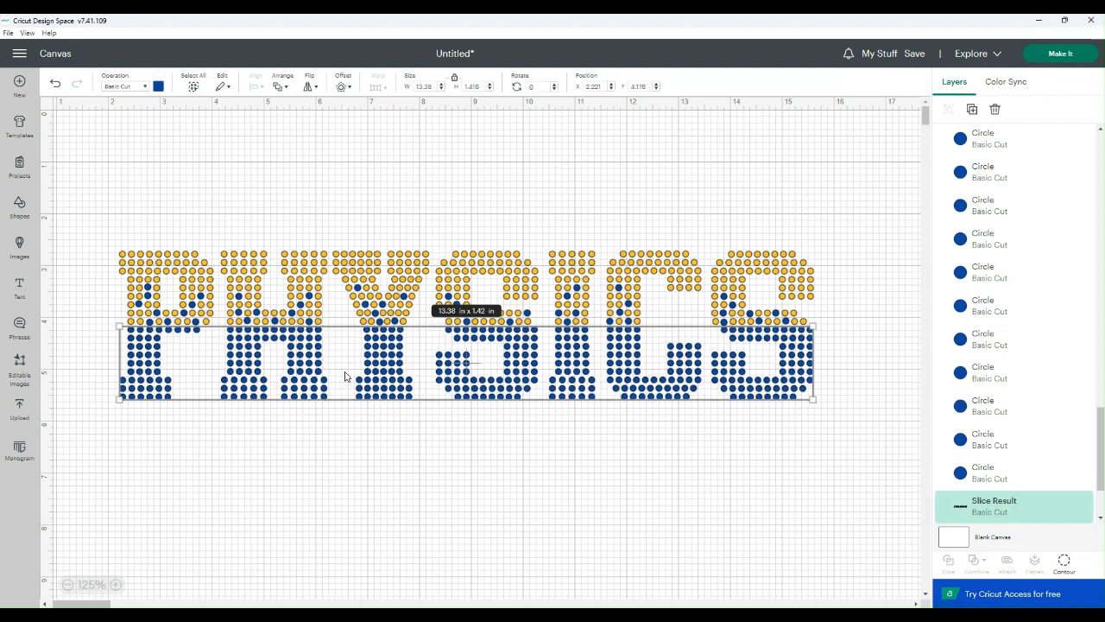
left_click(257, 483)
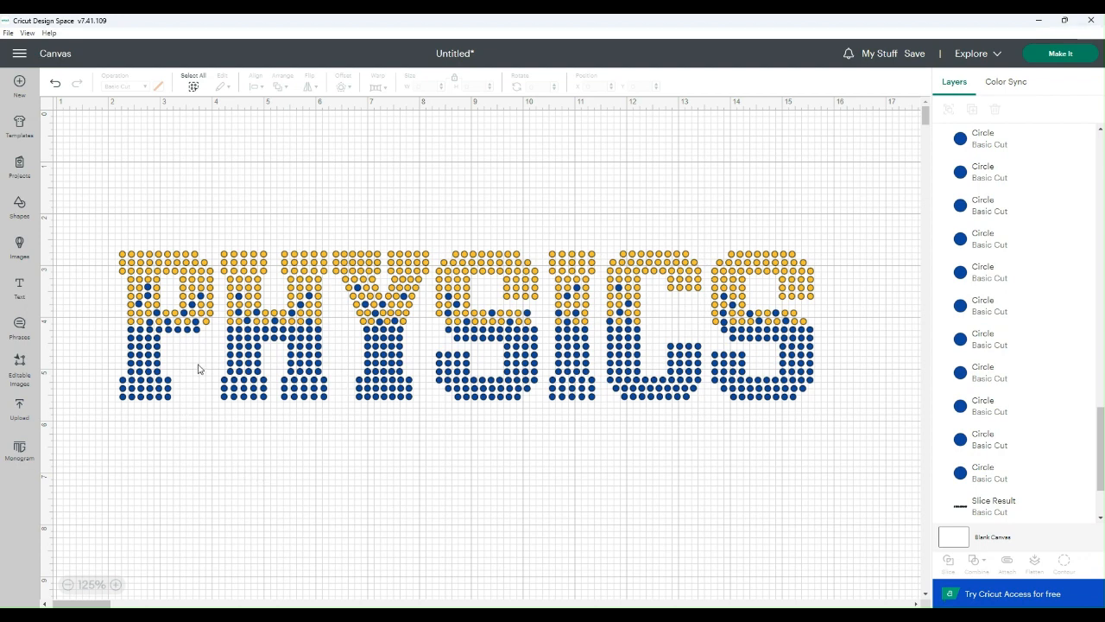
Step: Align the blue circles in the P's lowest yellow row, nudging the one in the stem up to Y 4.017 in
left_click(195, 323)
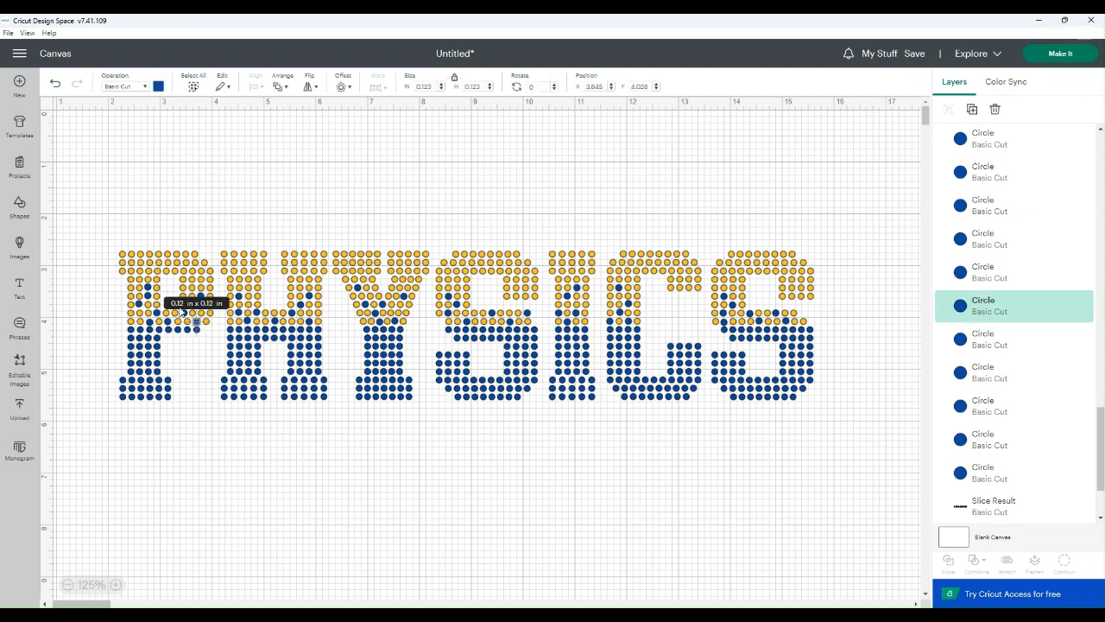
left_click(134, 442)
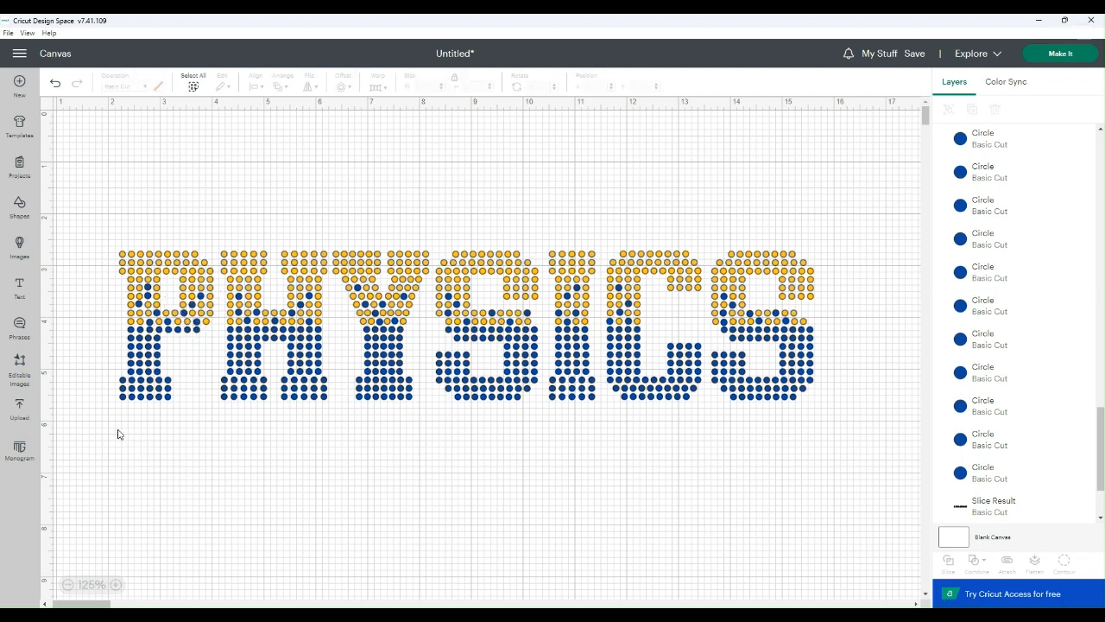
left_click(150, 325)
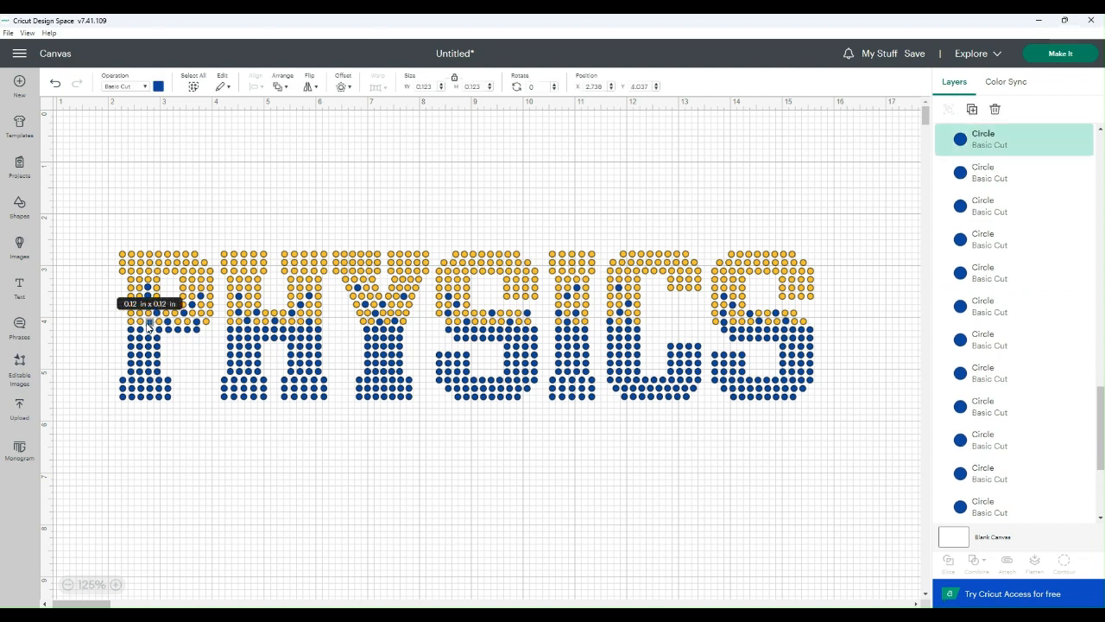
key("Up")
key("Up")
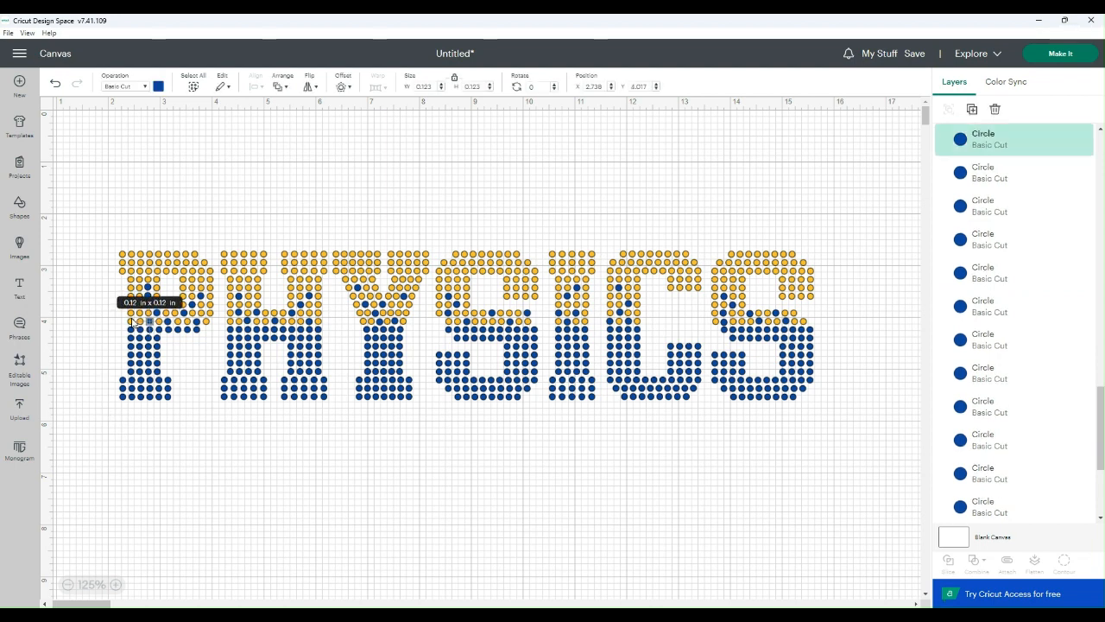
left_click(242, 499)
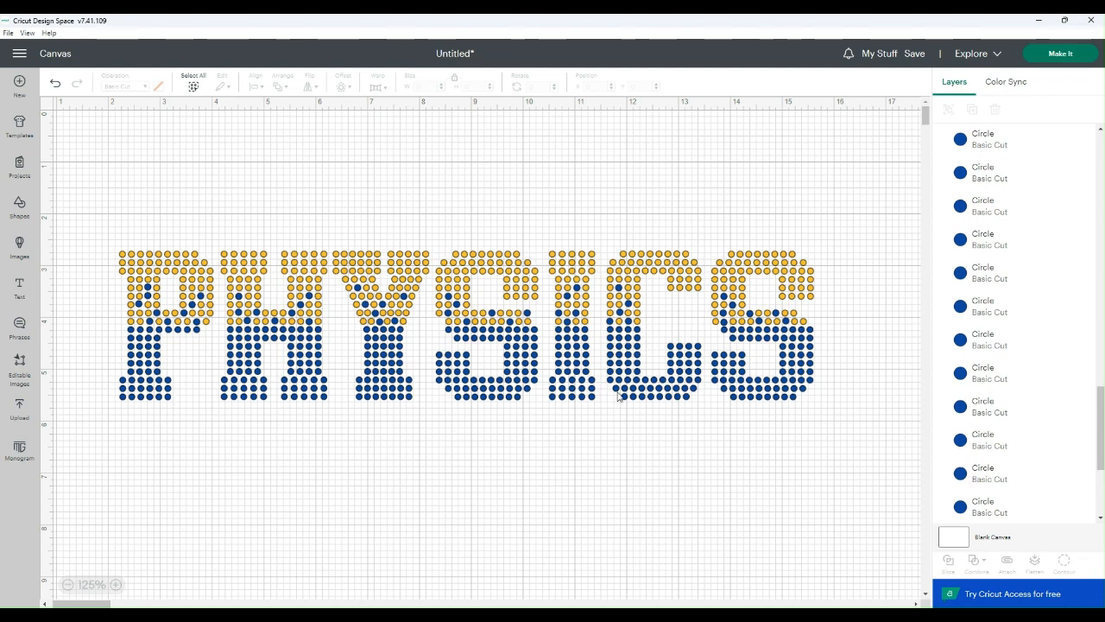
Step: Align the blue circles in the last S's lowest yellow row, at about X 13.82, Y 4.02 in and X 14.99, Y 4.01 in
left_click(723, 325)
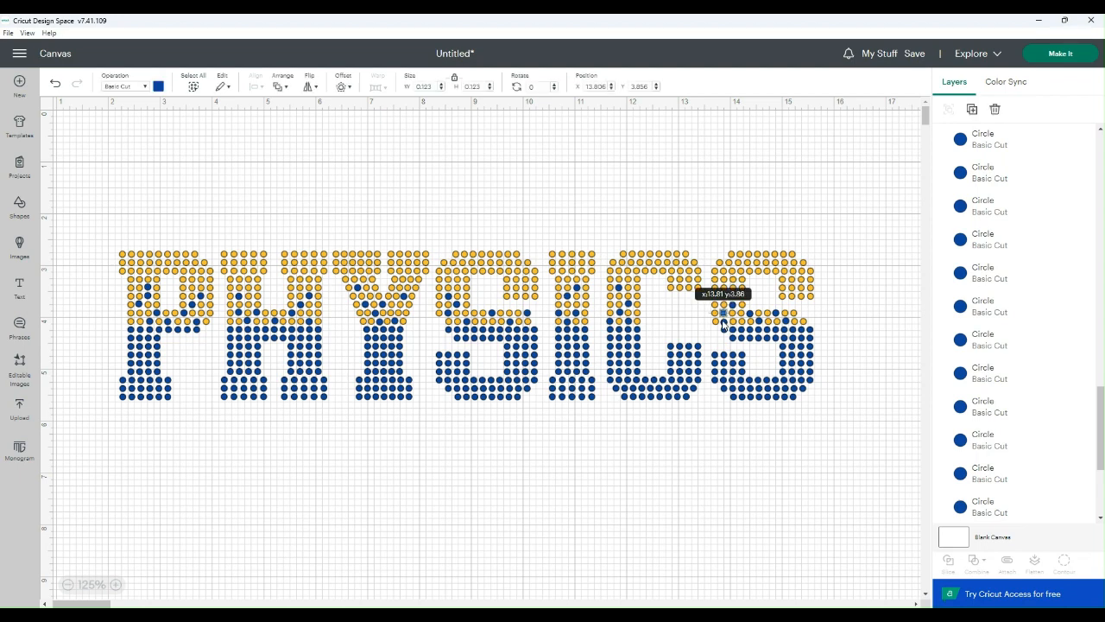
left_click(653, 492)
left_click(724, 324)
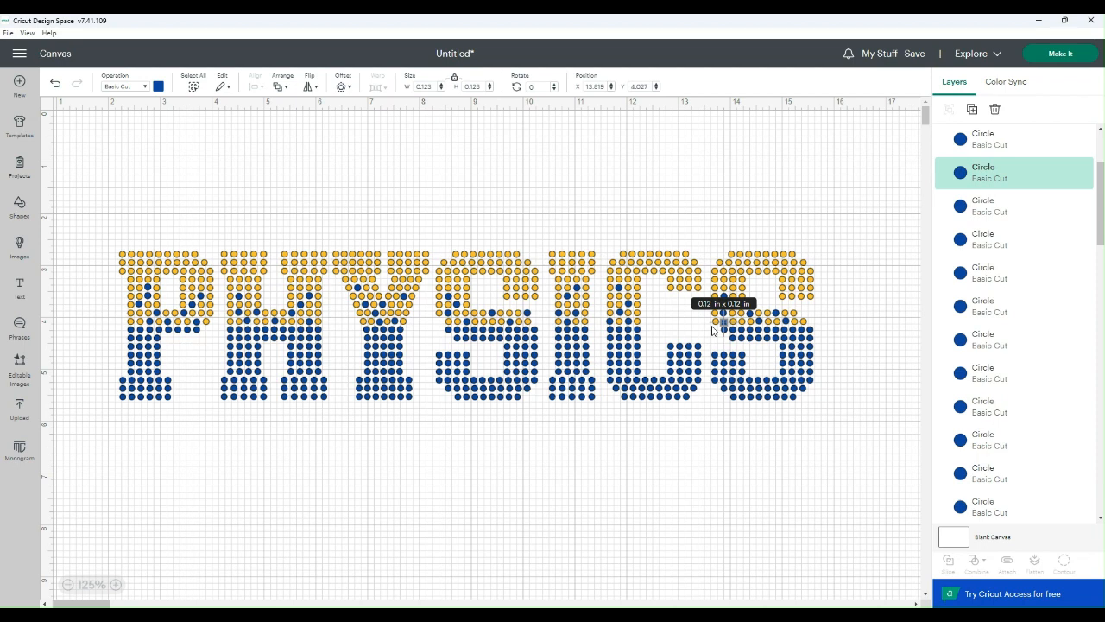
left_click_drag(713, 331, 712, 330)
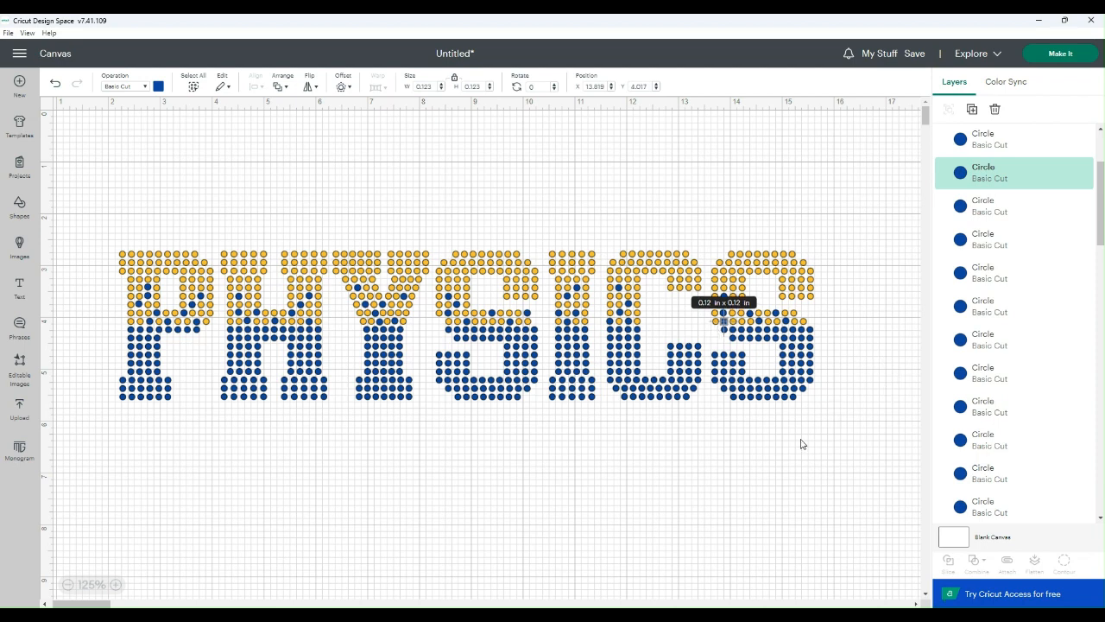
left_click(787, 322)
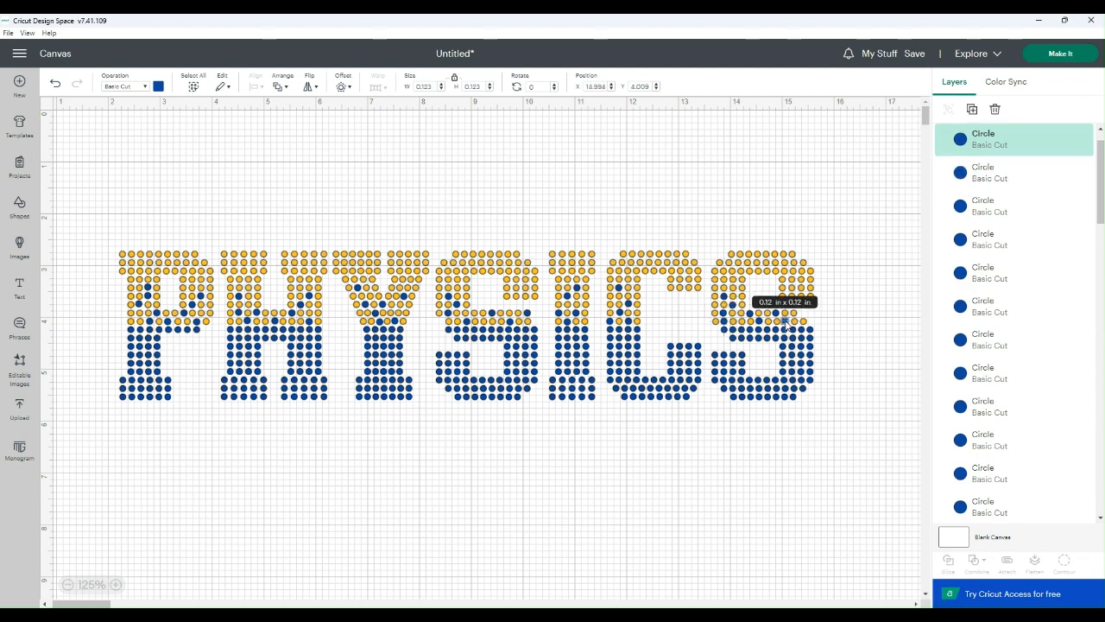
left_click(798, 465)
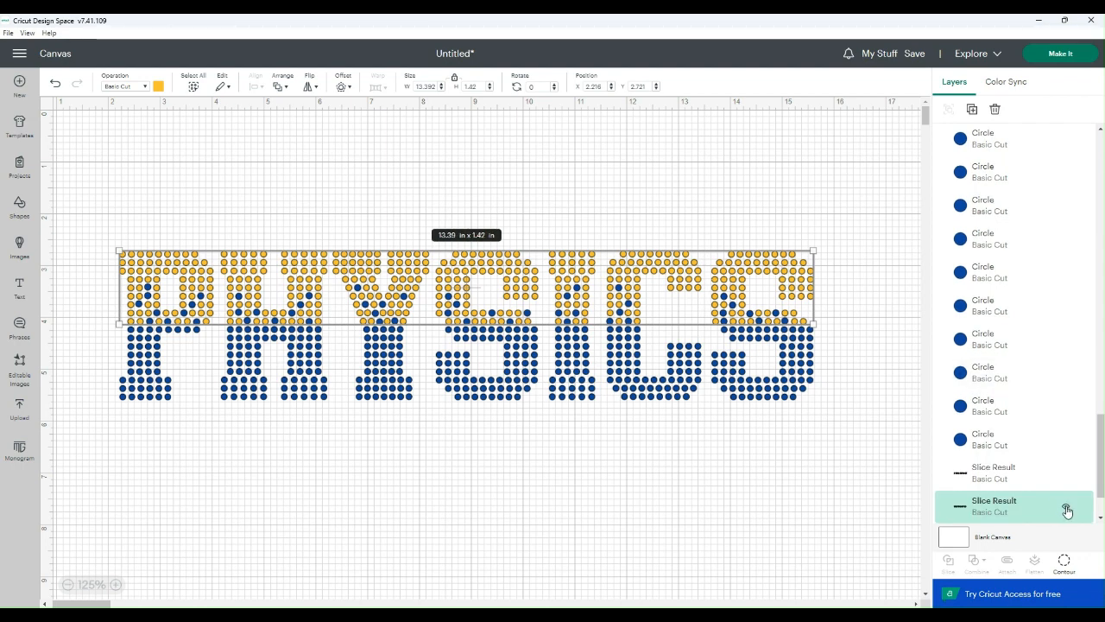
Step: Hide the yellow upper half and weld all the loose blue circles with the blue lower half into one layer
left_click(1064, 506)
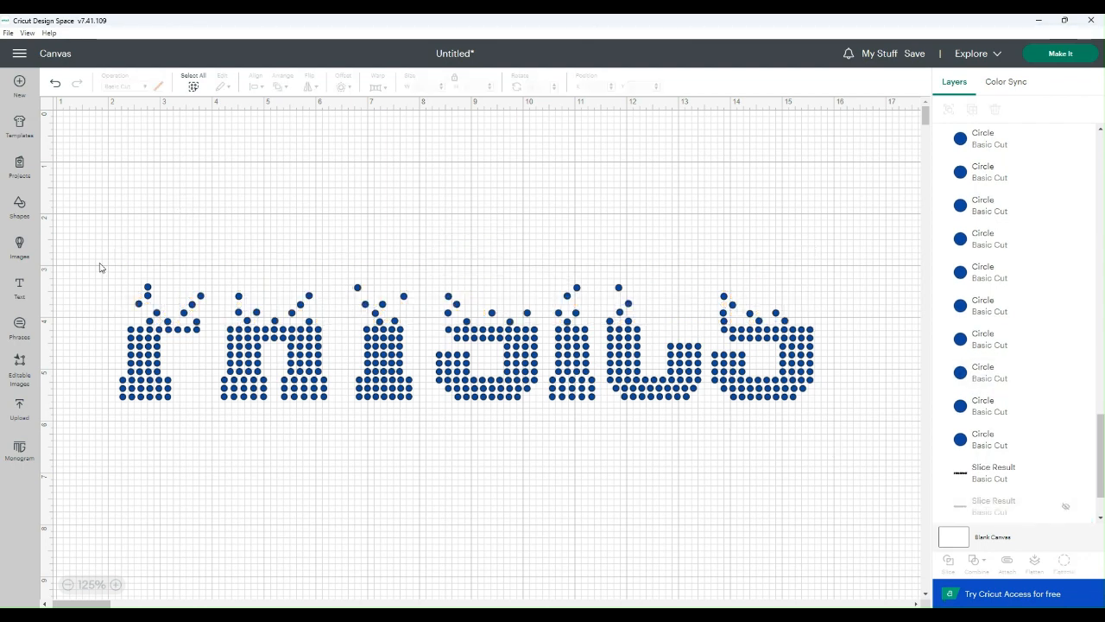
left_click_drag(98, 264, 850, 429)
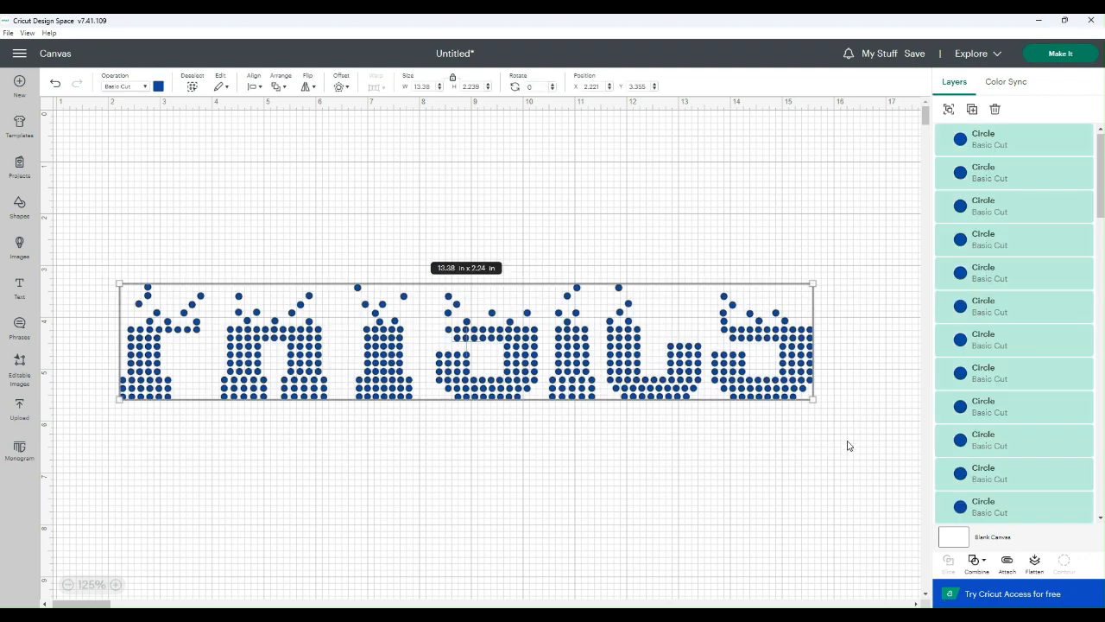
left_click(976, 560)
left_click(1002, 438)
Step: Delete the leftover hidden slice result below the yellow layer and show the yellow upper half again
left_click(1063, 217)
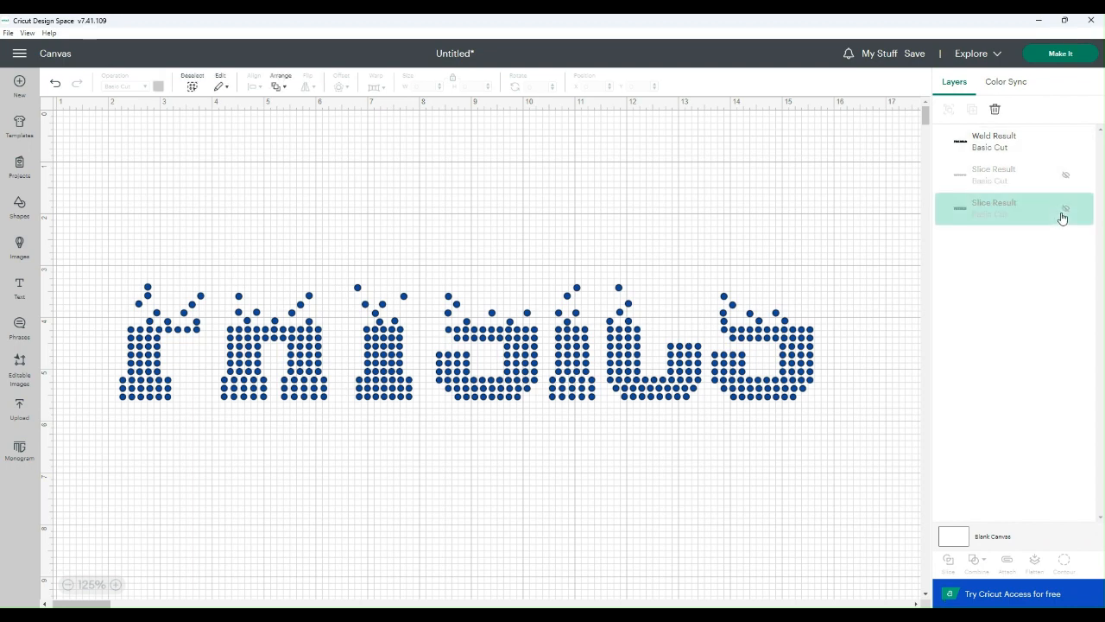
left_click(995, 109)
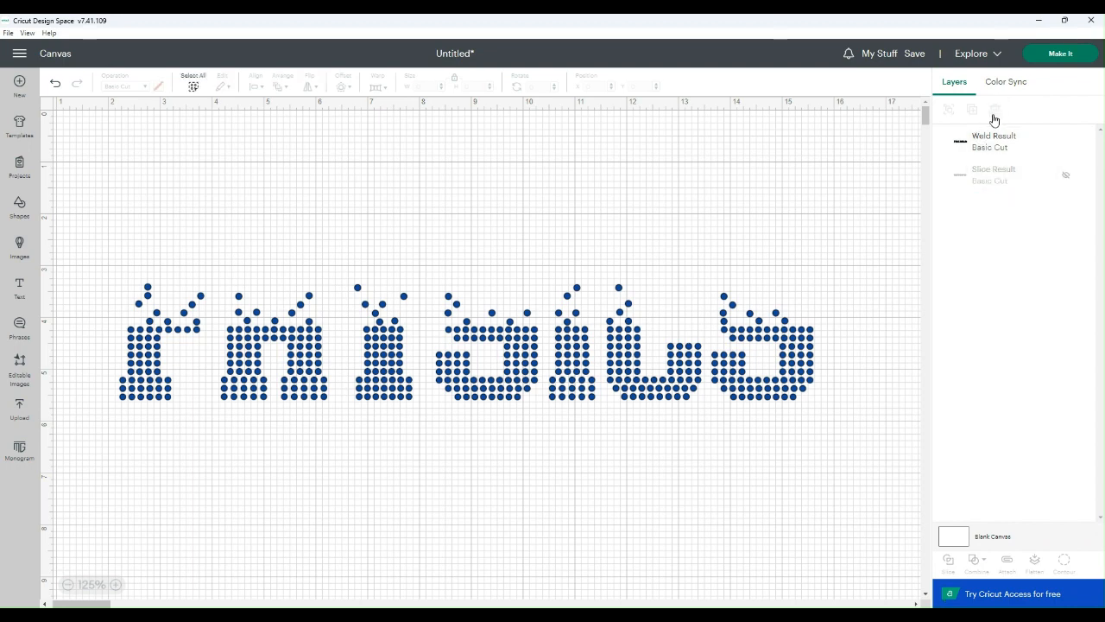
left_click(1066, 178)
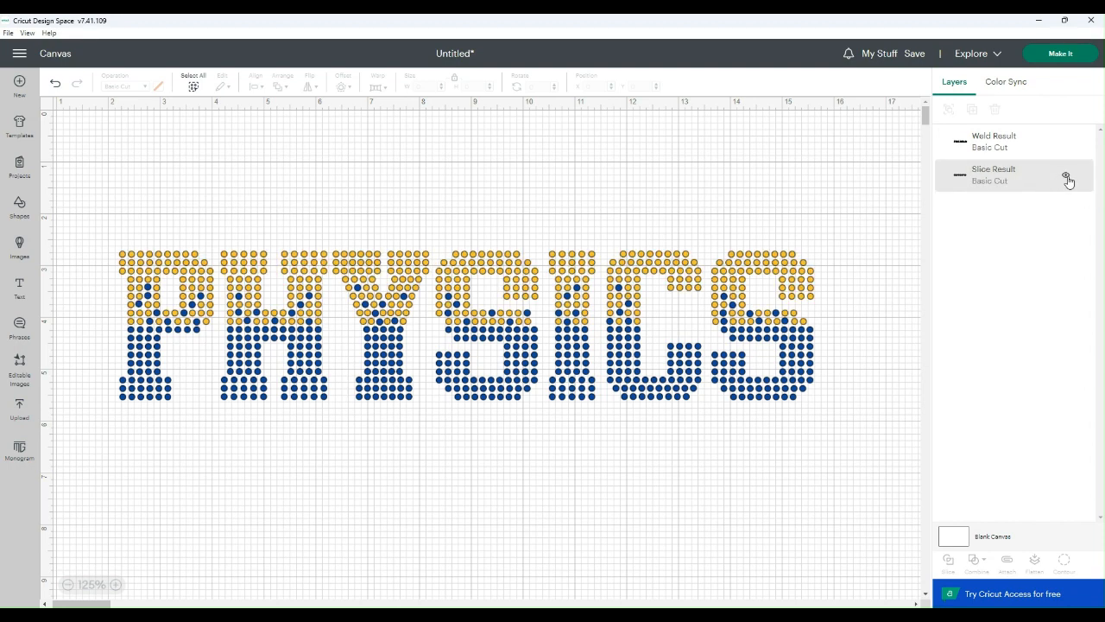